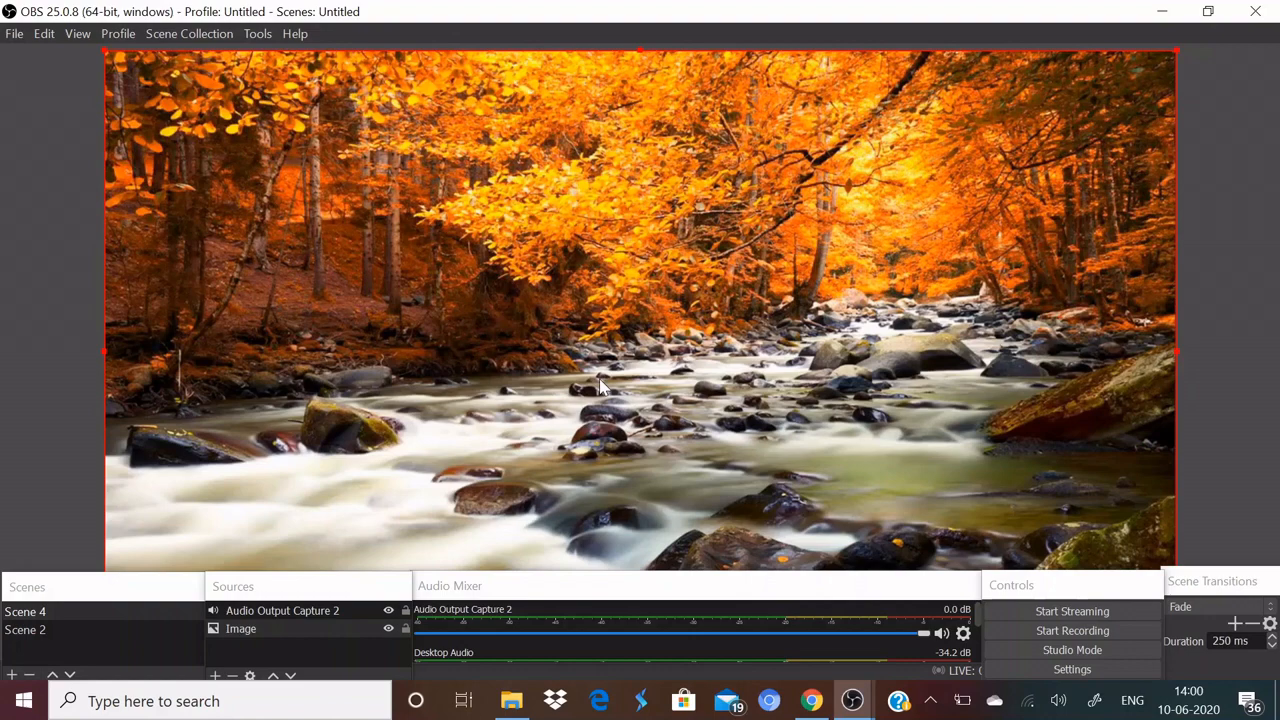
# - Add a Text (GDI+) source reading "Hai" and place it slightly reduced over the upper-right part of the background image
pyautogui.click(218, 677)
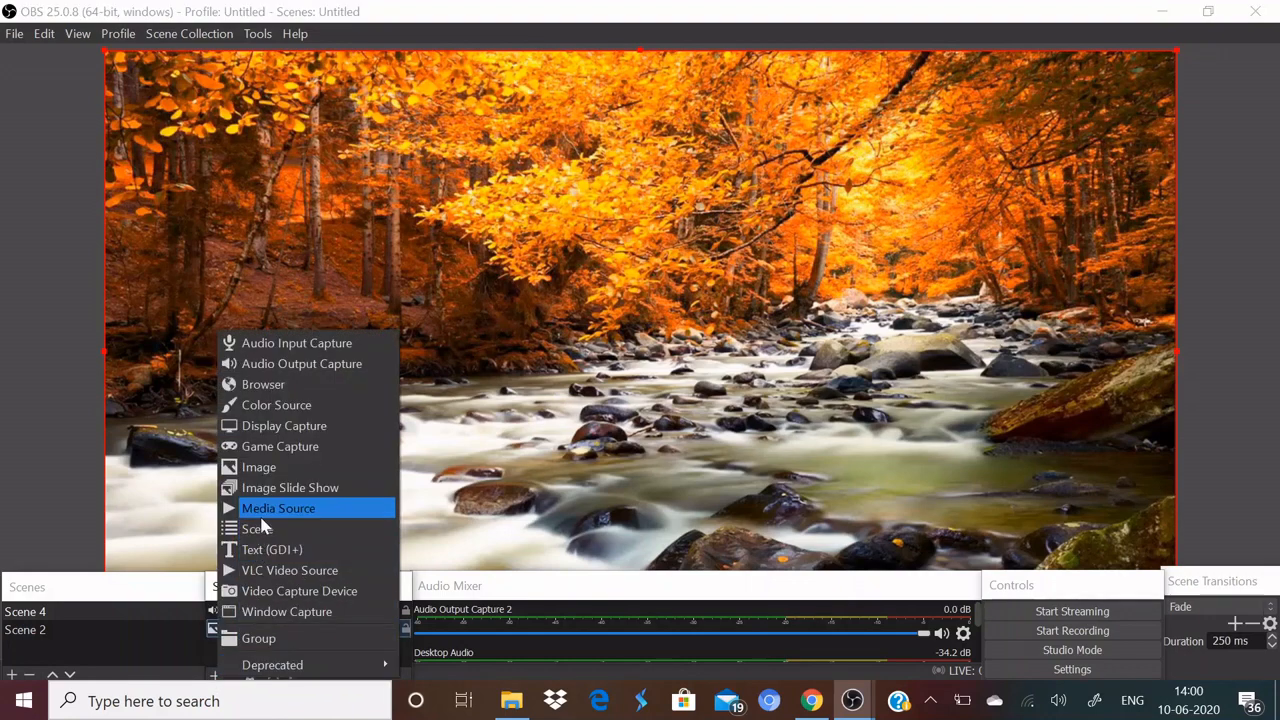
pyautogui.click(264, 552)
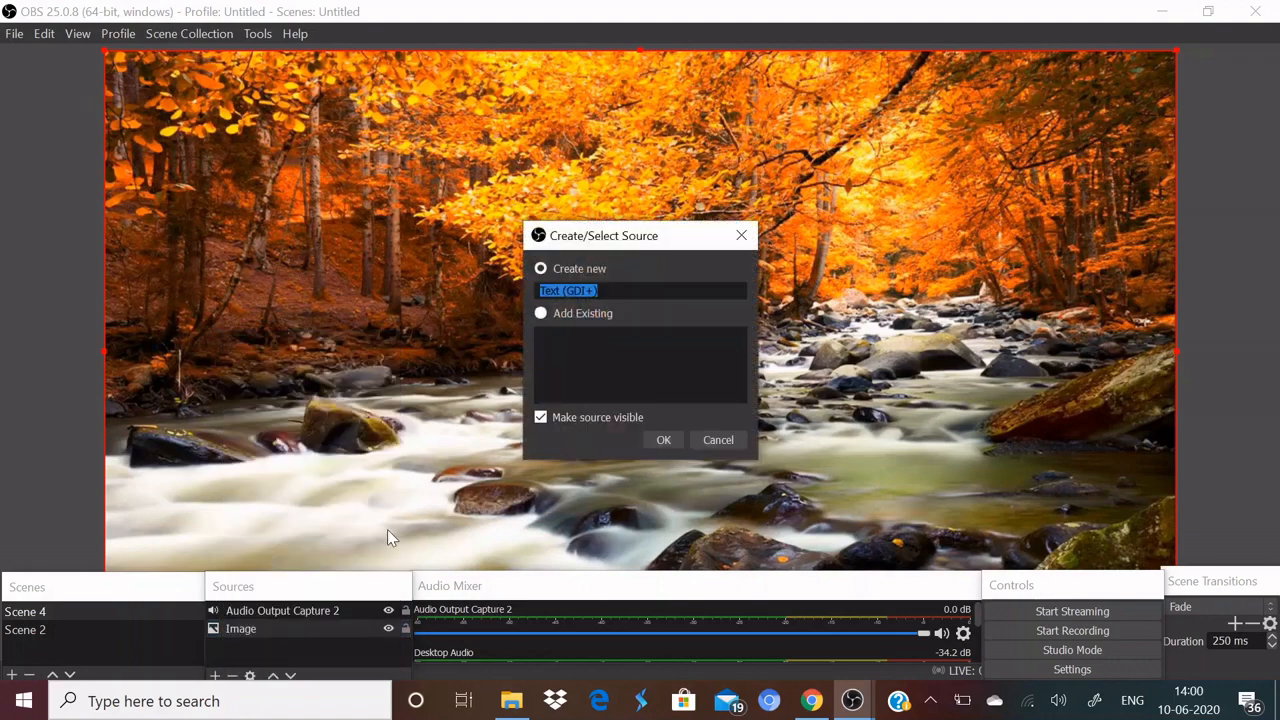
pyautogui.click(663, 441)
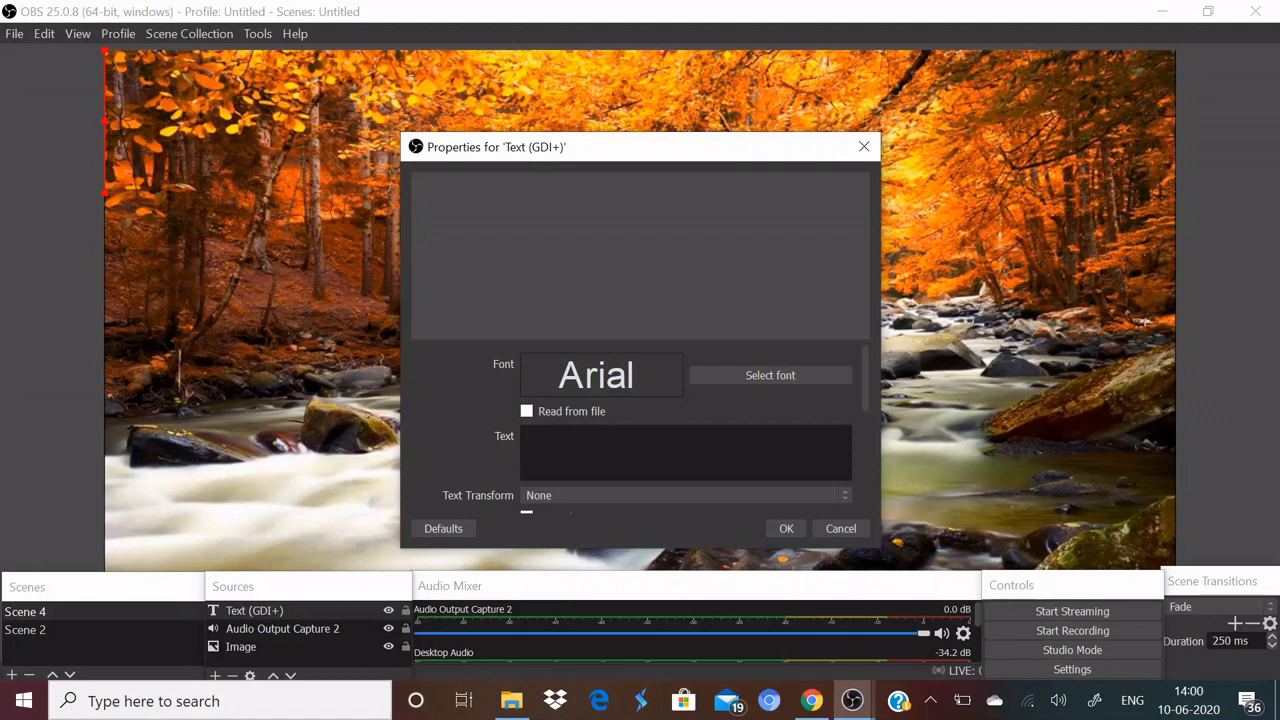
pyautogui.write('Hai')
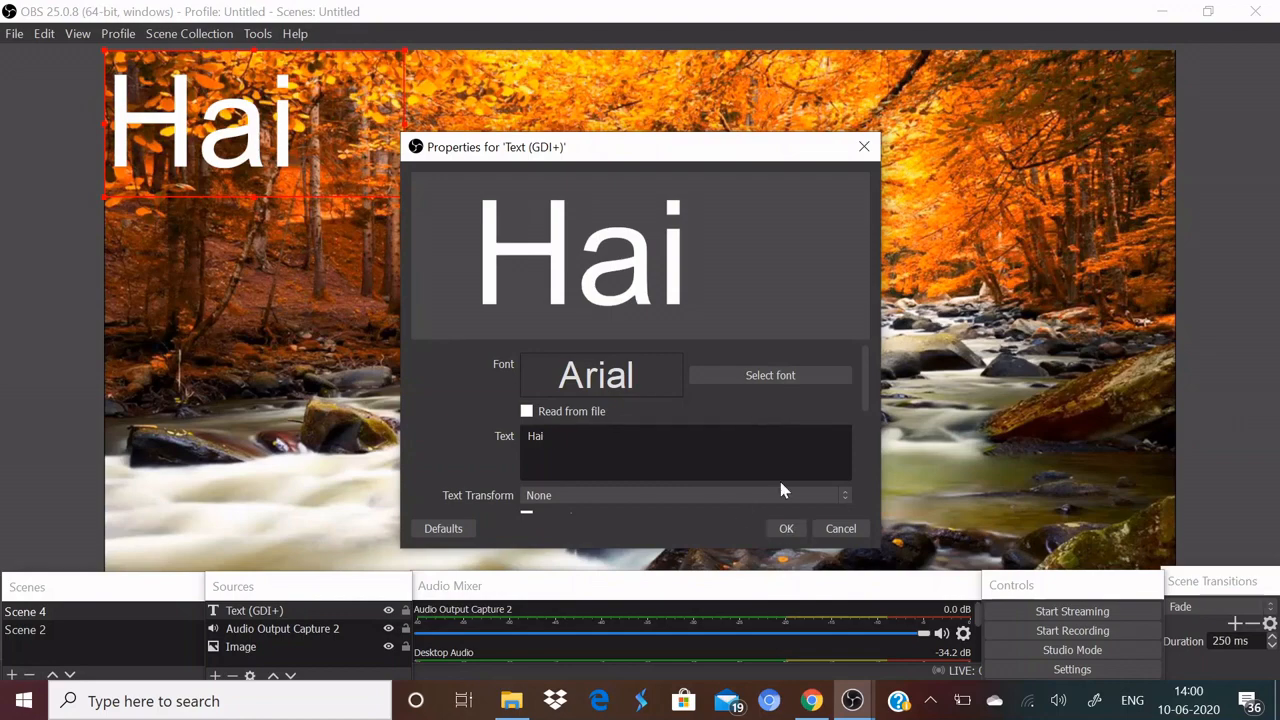
pyautogui.click(786, 528)
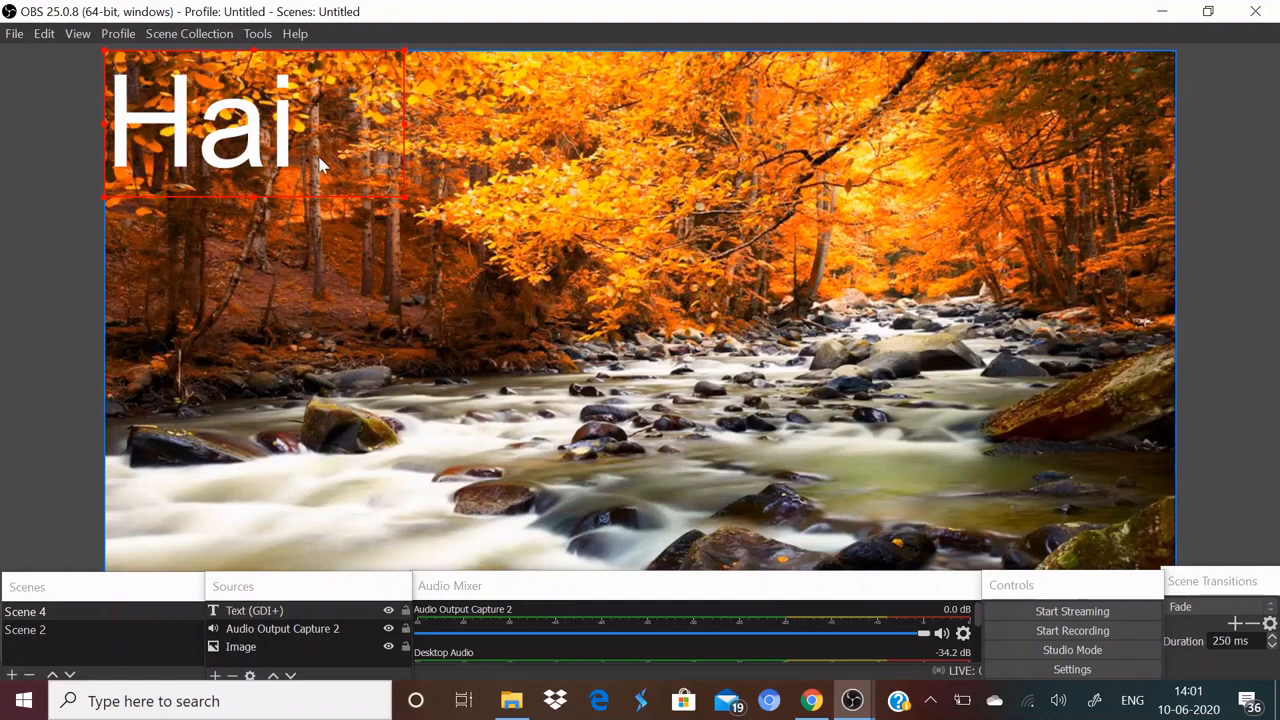
pyautogui.moveTo(320, 165); pyautogui.dragTo(1017, 282)
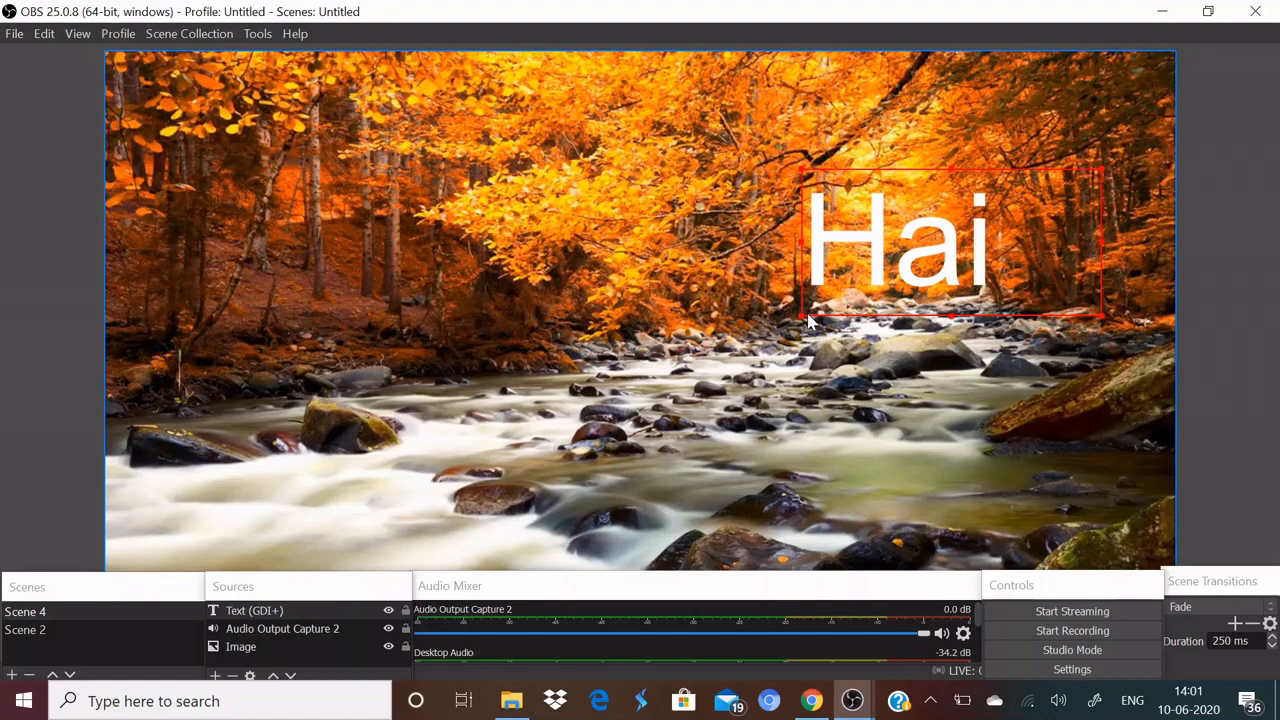
pyautogui.moveTo(808, 320); pyautogui.dragTo(853, 308)
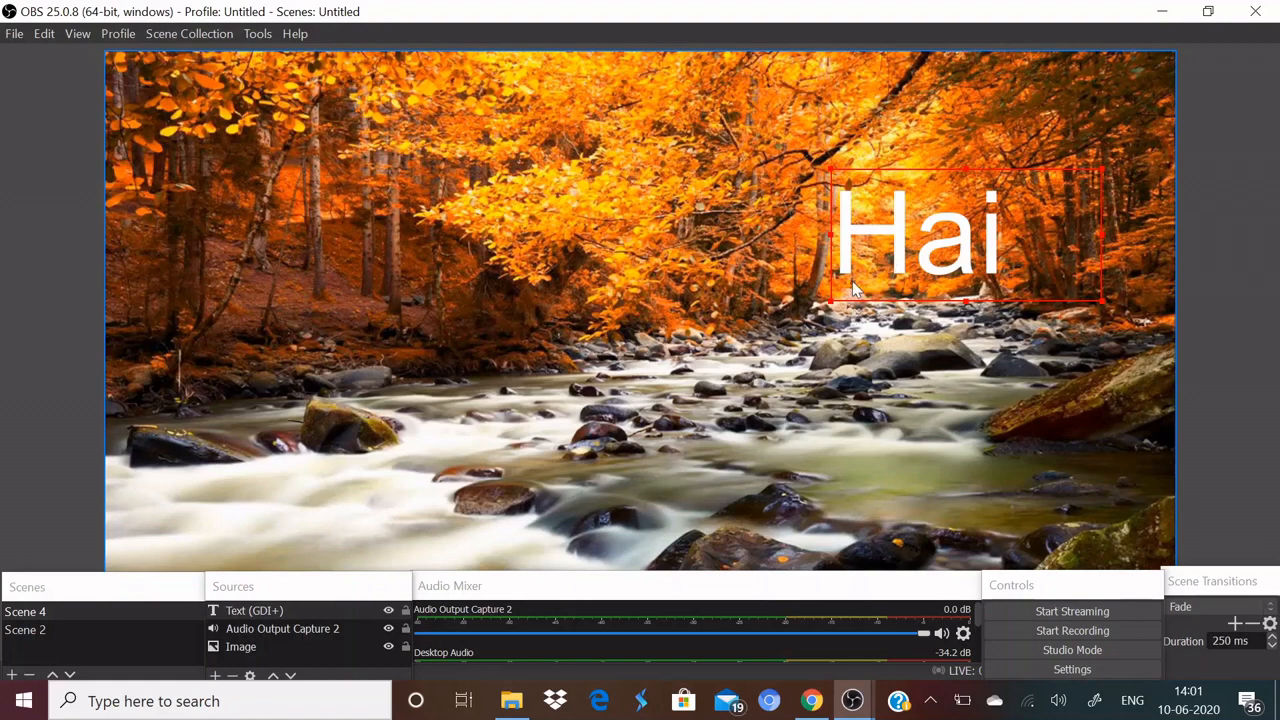
# - Add a Scroll filter with its default name to the "Hai" text source
pyautogui.rightClick(852, 284)
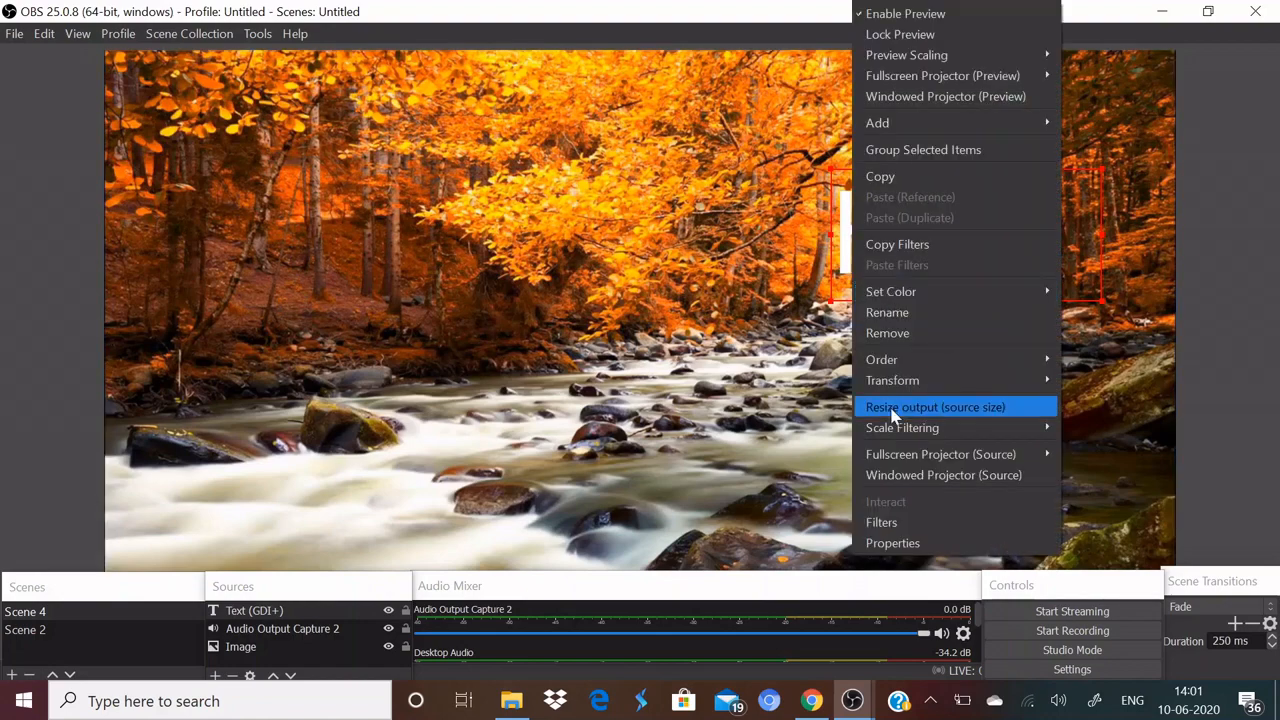
pyautogui.click(884, 522)
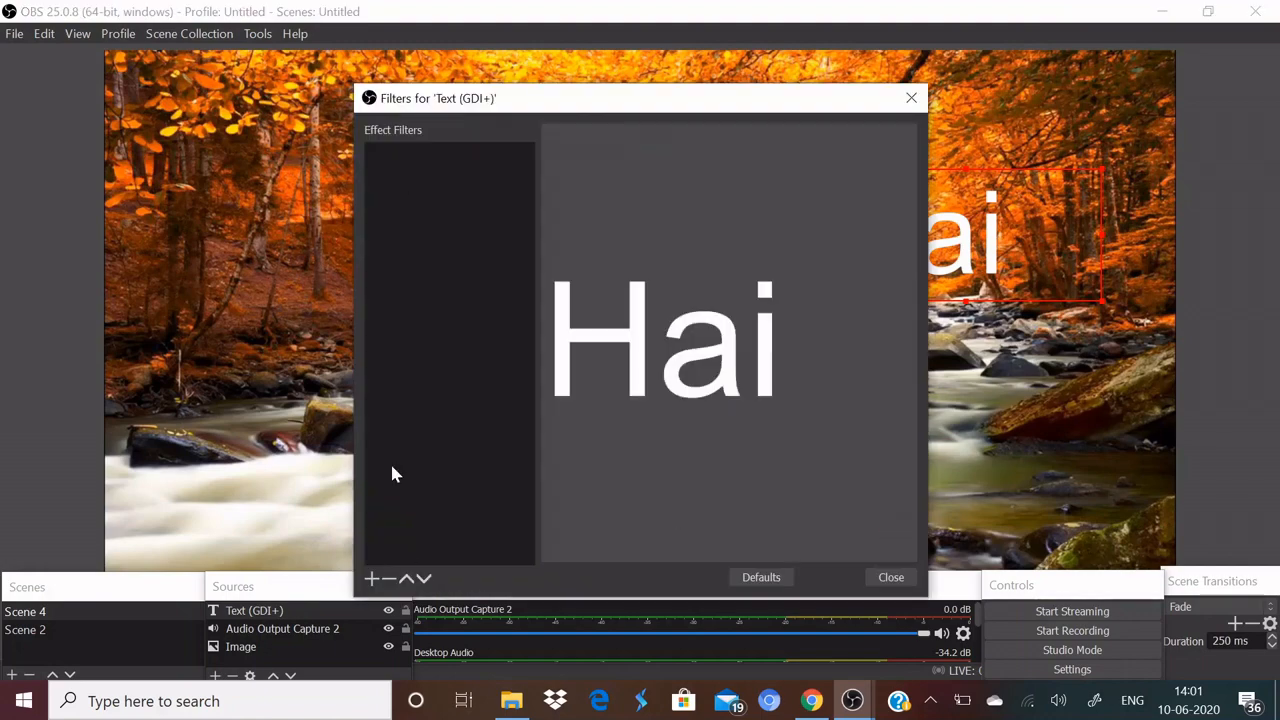
pyautogui.click(372, 580)
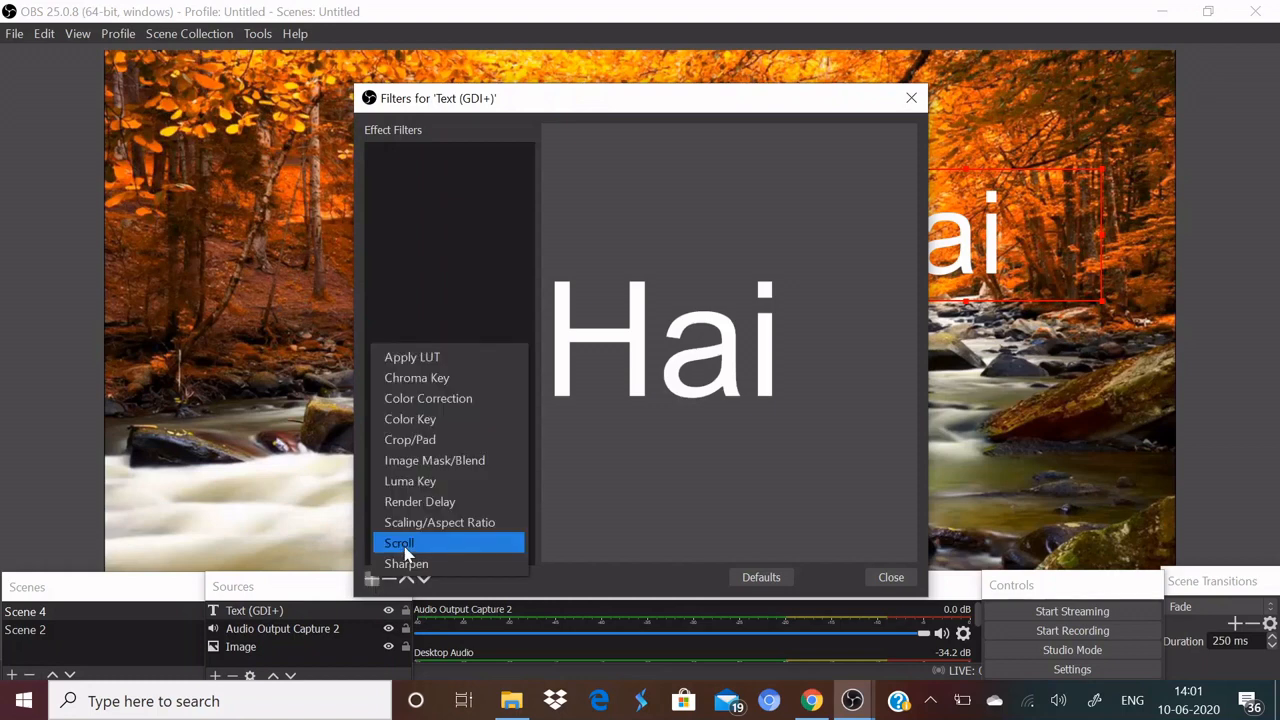
pyautogui.click(405, 546)
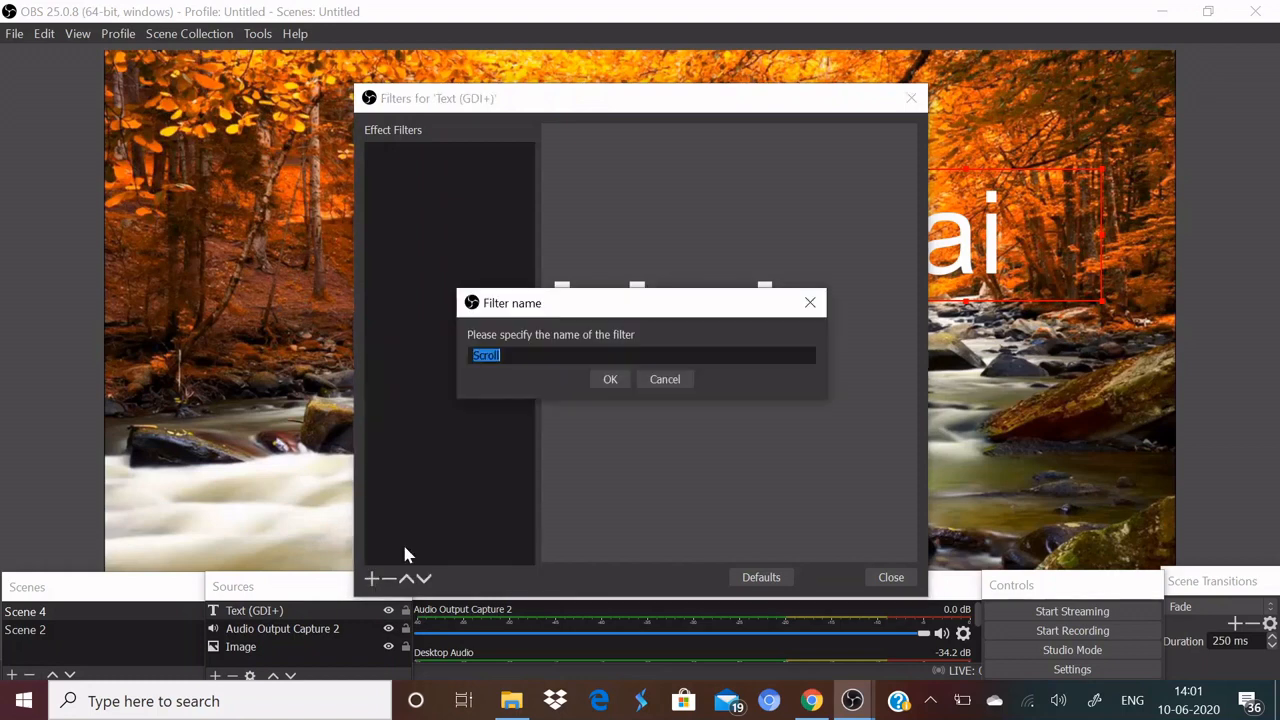
pyautogui.click(614, 381)
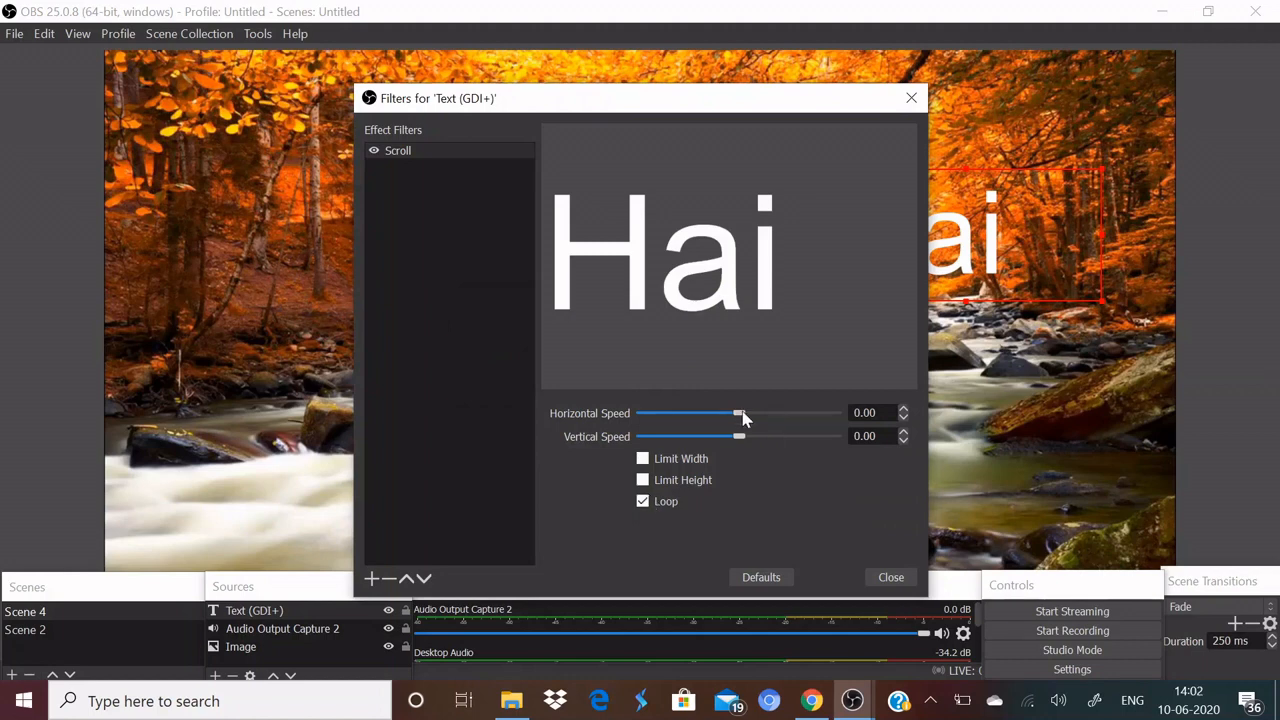
# - Try horizontal scroll speeds of 112, -54 and -2 on the text's Scroll filter
pyautogui.moveTo(742, 418); pyautogui.dragTo(765, 418)
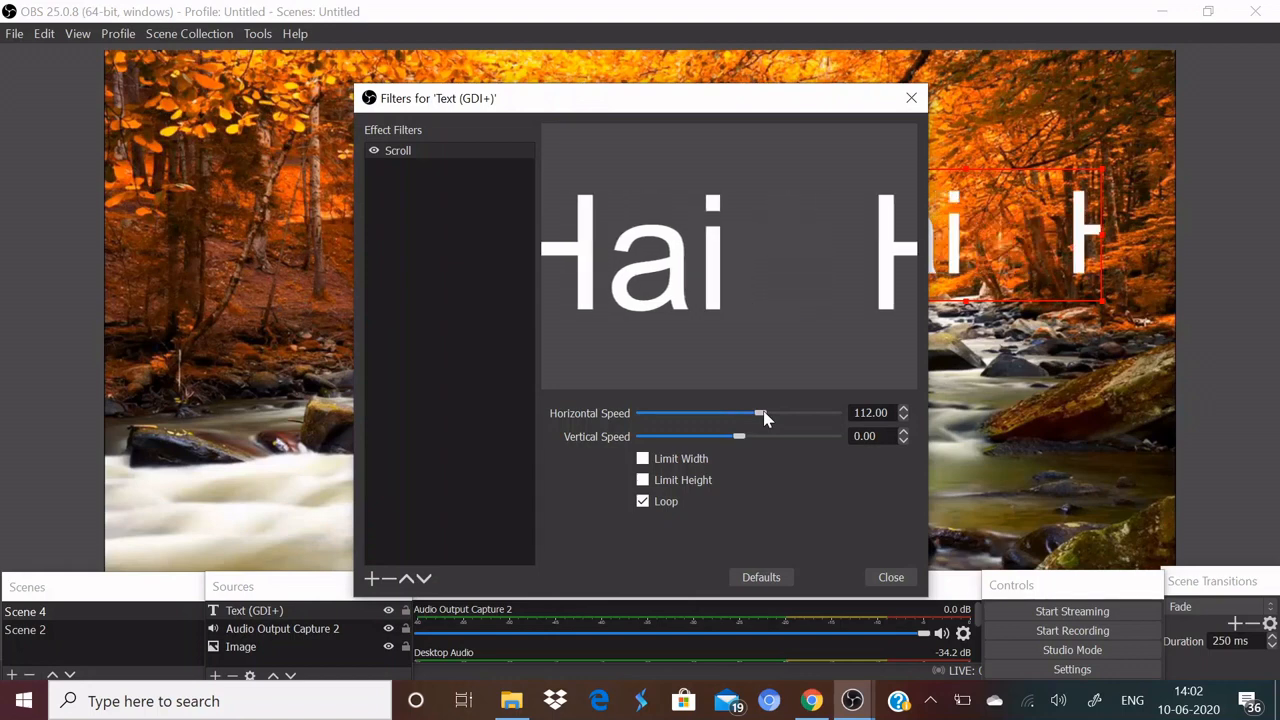
pyautogui.moveTo(763, 418); pyautogui.dragTo(732, 418)
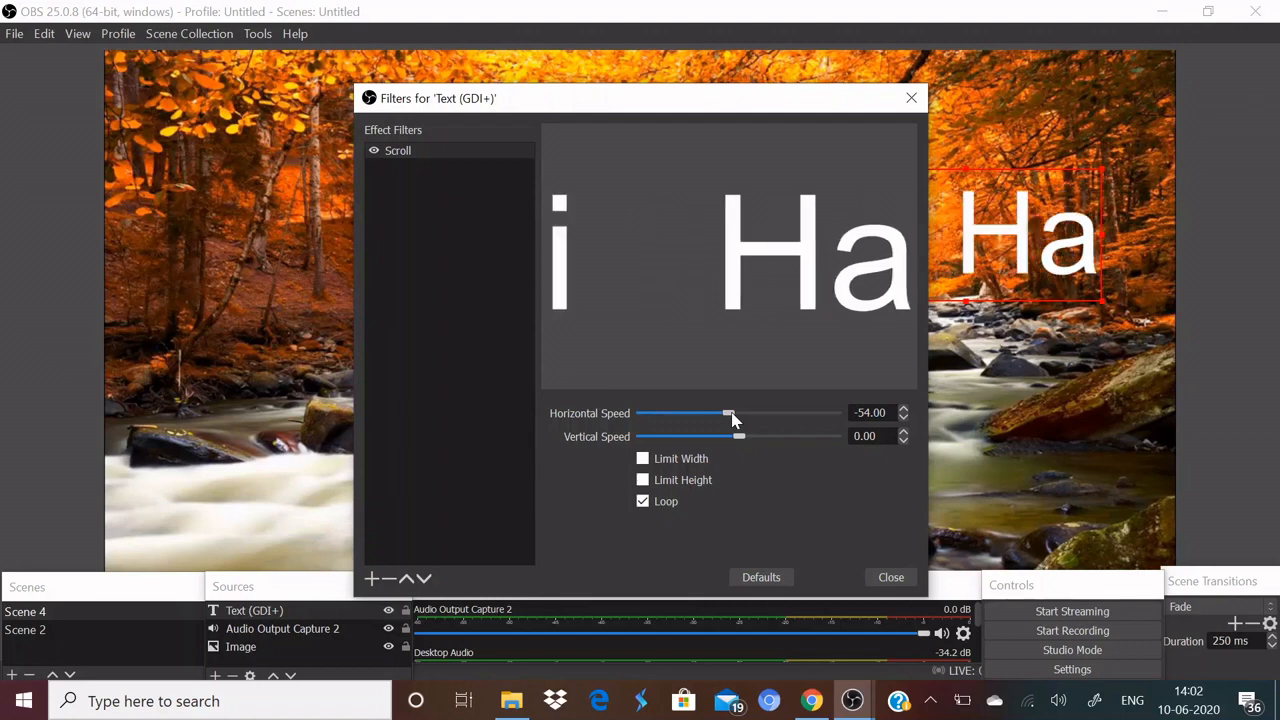
pyautogui.moveTo(731, 412); pyautogui.dragTo(741, 413)
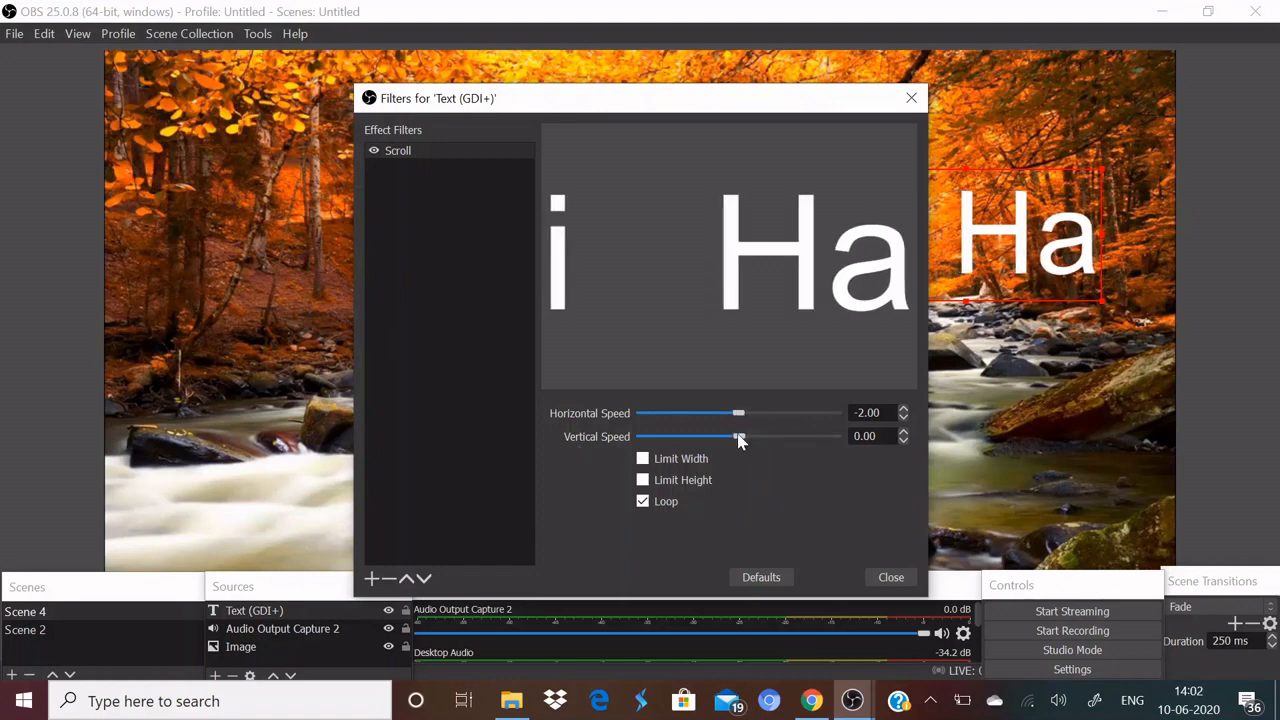
# - Try vertical scroll speeds of 109, -168 and 5 on the text's Scroll filter
pyautogui.moveTo(738, 441); pyautogui.dragTo(761, 441)
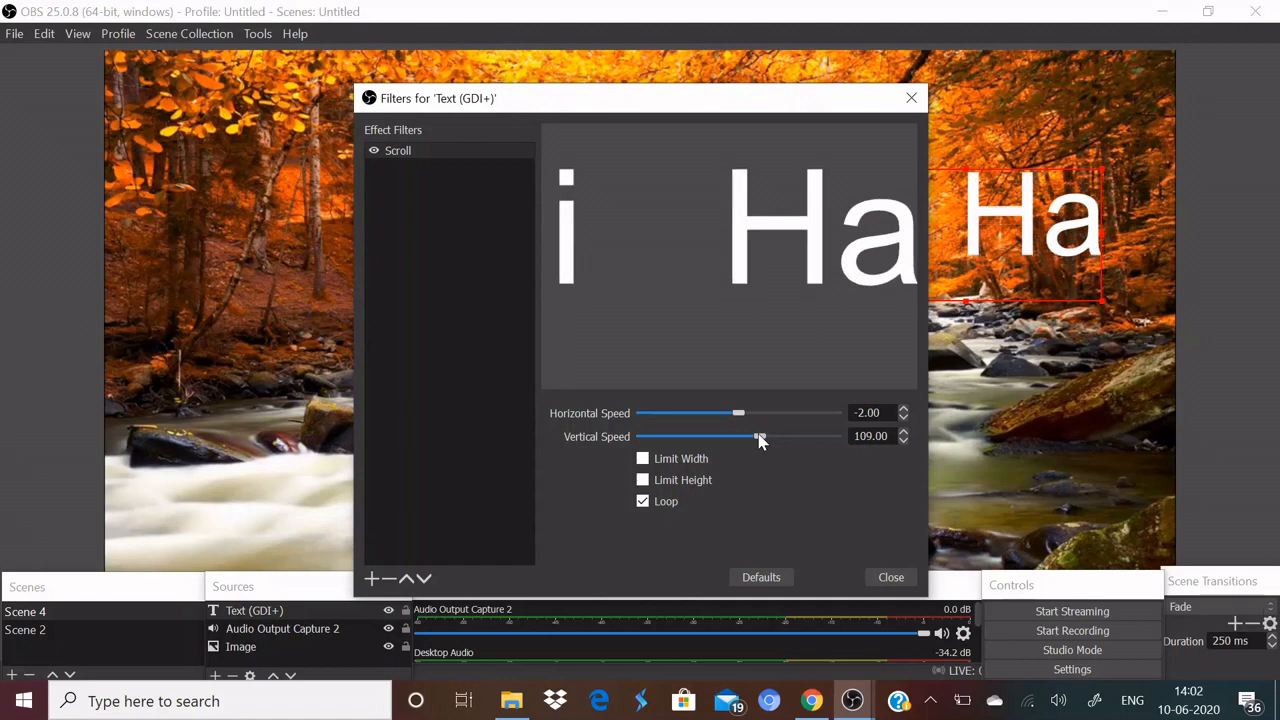
pyautogui.moveTo(760, 441); pyautogui.dragTo(706, 443)
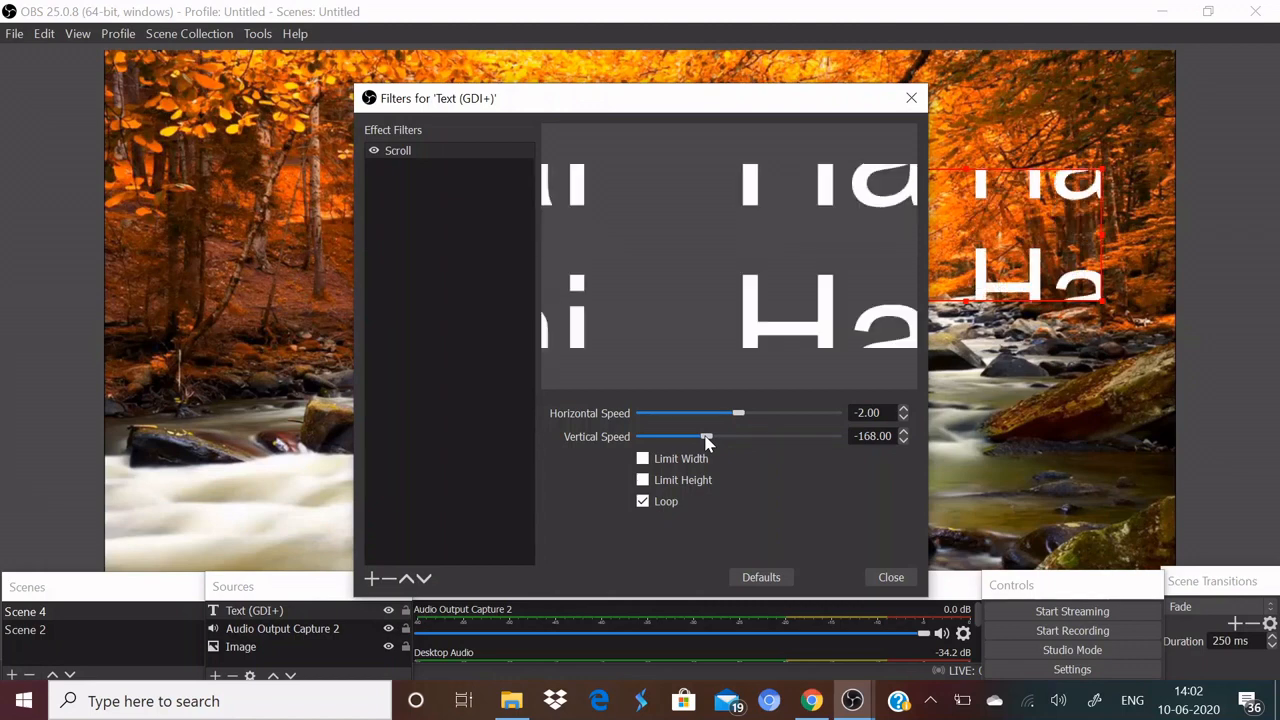
pyautogui.moveTo(705, 438); pyautogui.dragTo(740, 438)
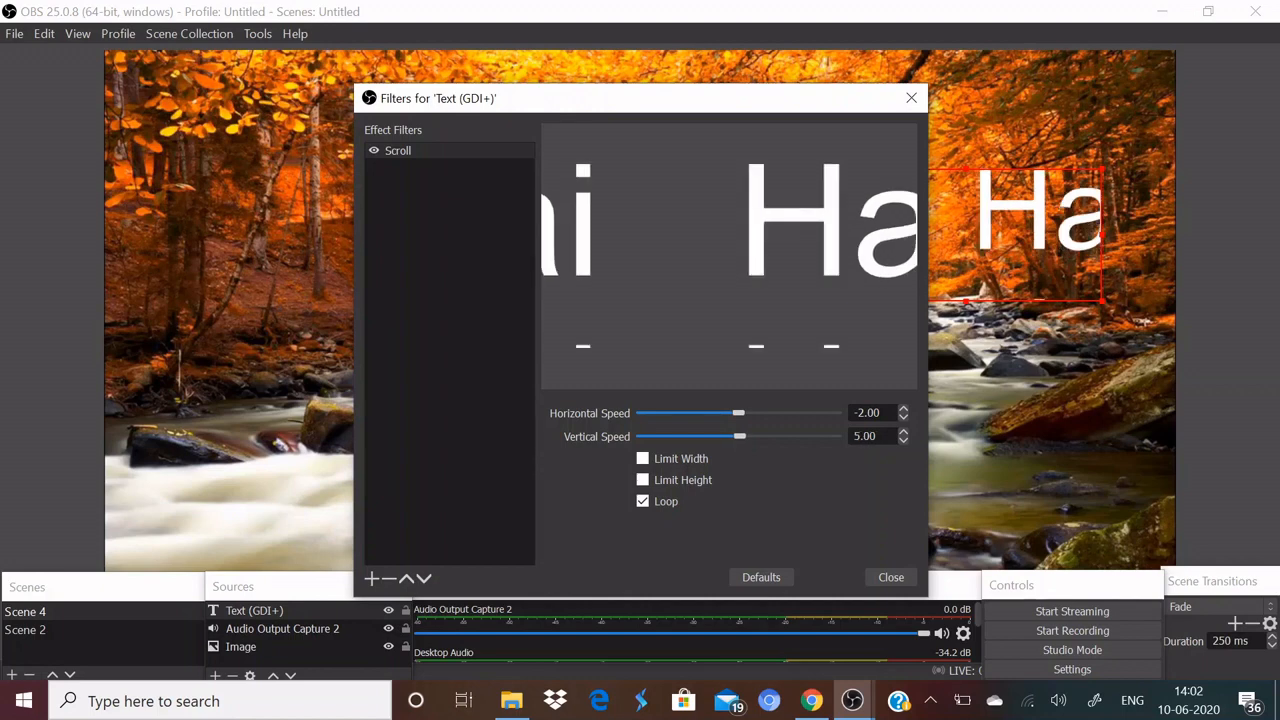
# - Set the text's vertical scroll speed to 0 and its horizontal speed to 123, and close its filters
pyautogui.press('BackSpace')
pyautogui.write('00')
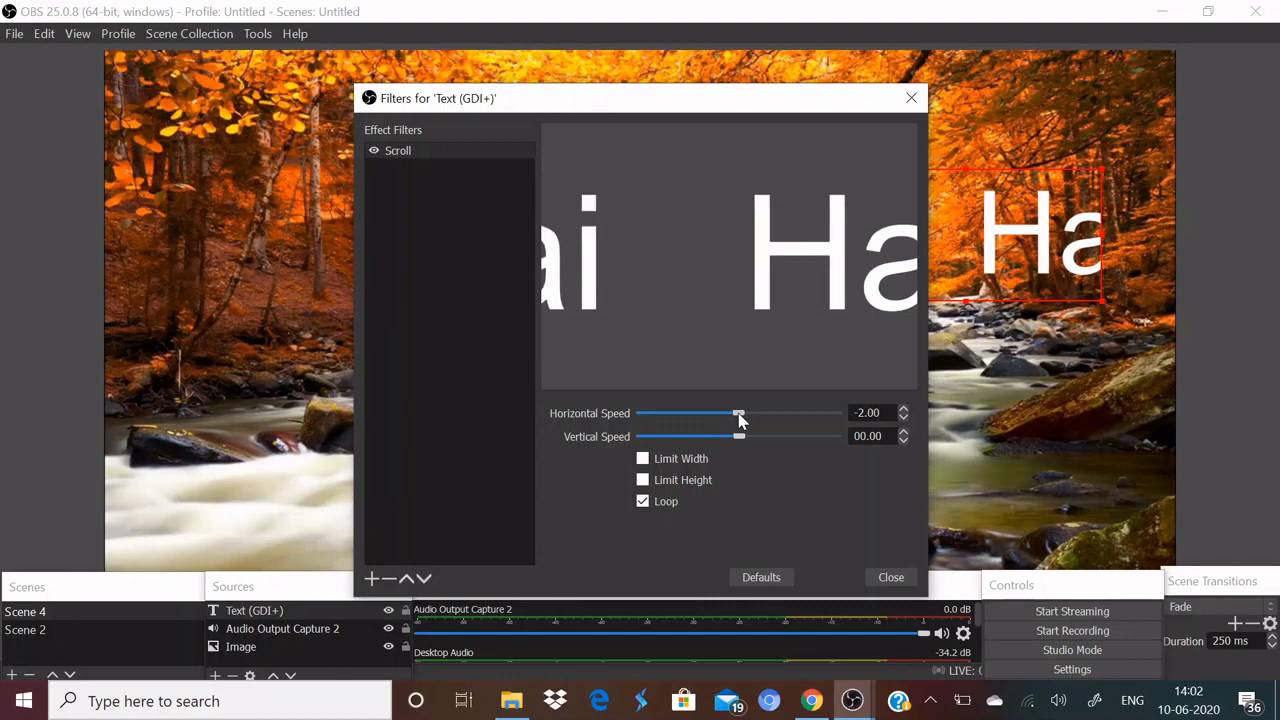
pyautogui.moveTo(739, 419); pyautogui.dragTo(764, 420)
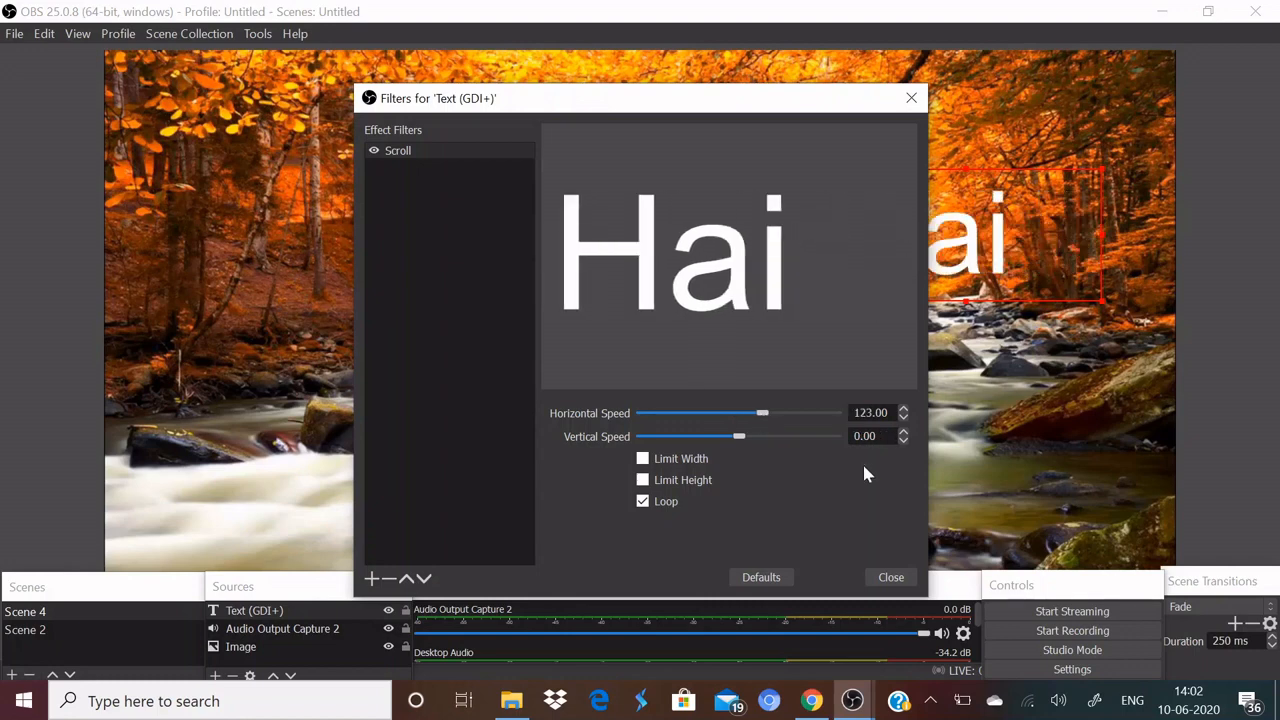
pyautogui.click(895, 577)
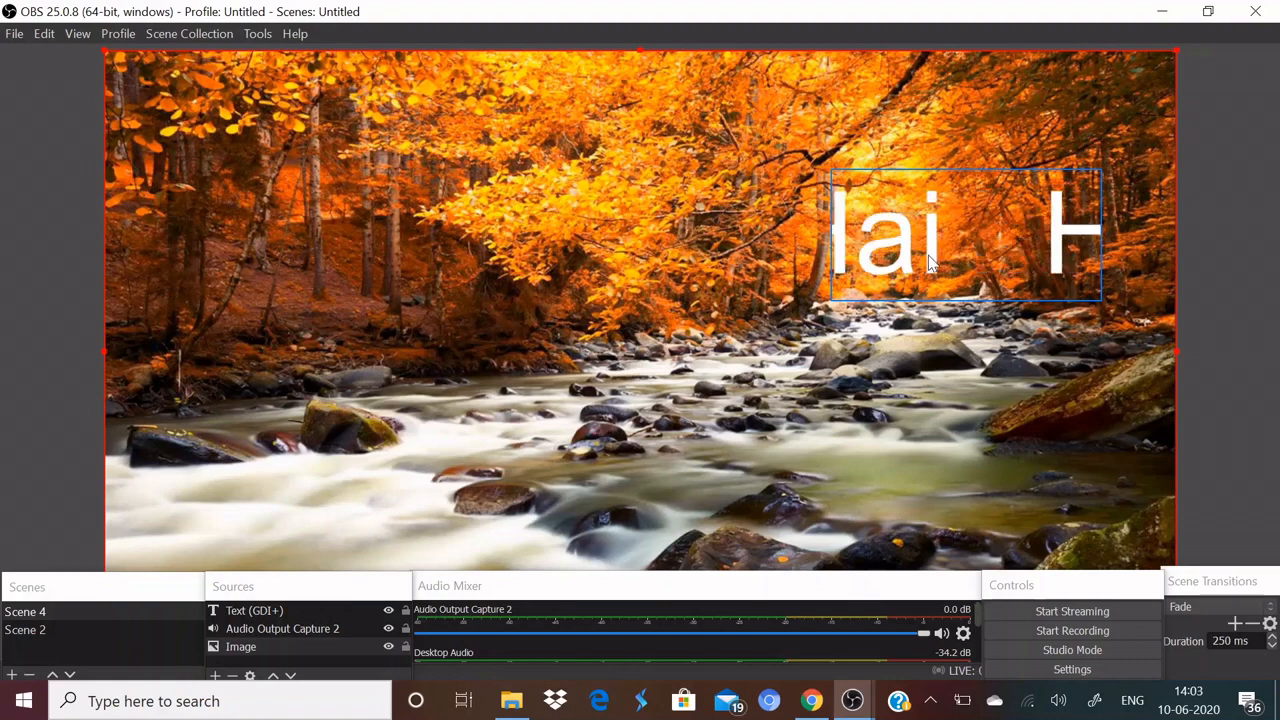
# - Remove the Text (GDI+) source from Scene 4
pyautogui.click(238, 613)
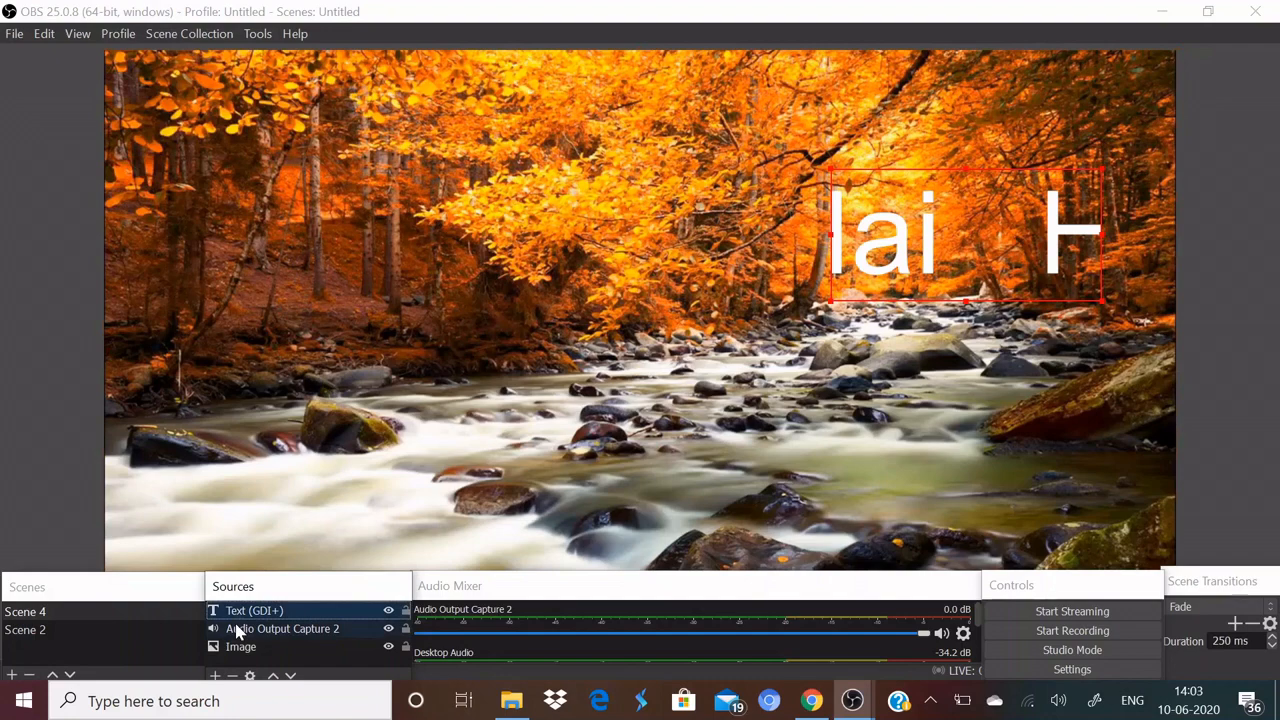
pyautogui.click(232, 676)
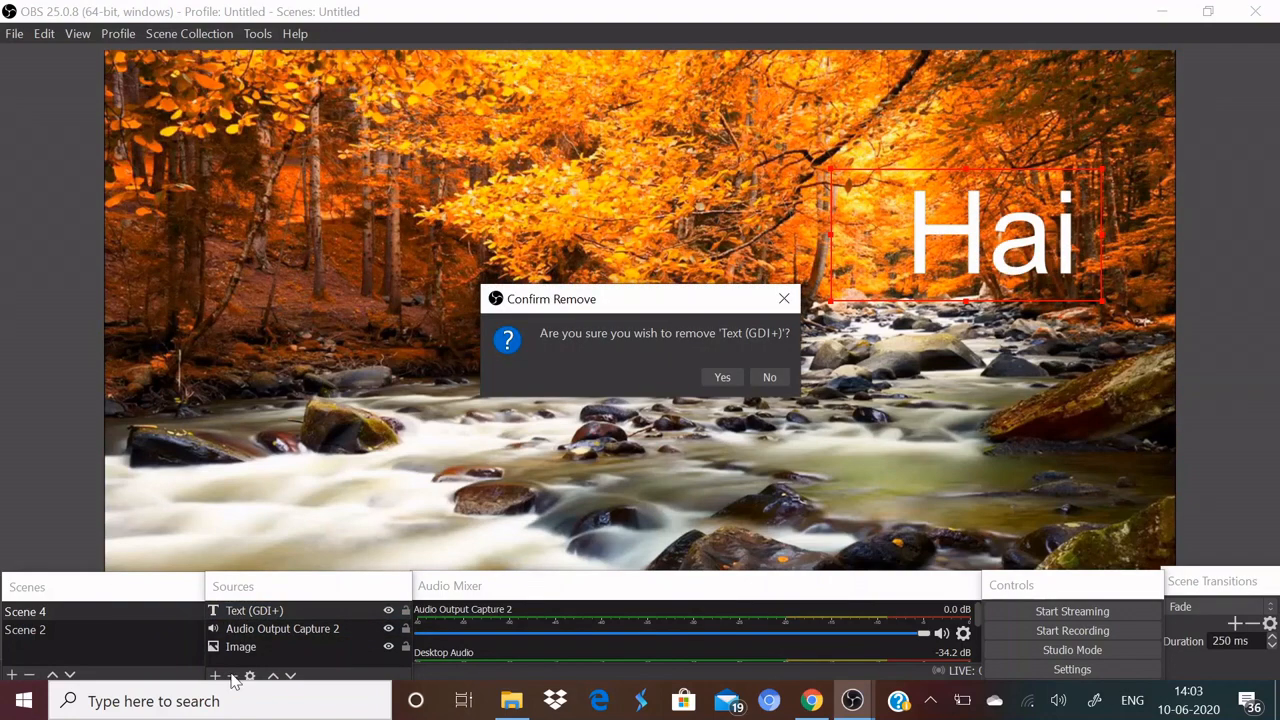
pyautogui.click(722, 378)
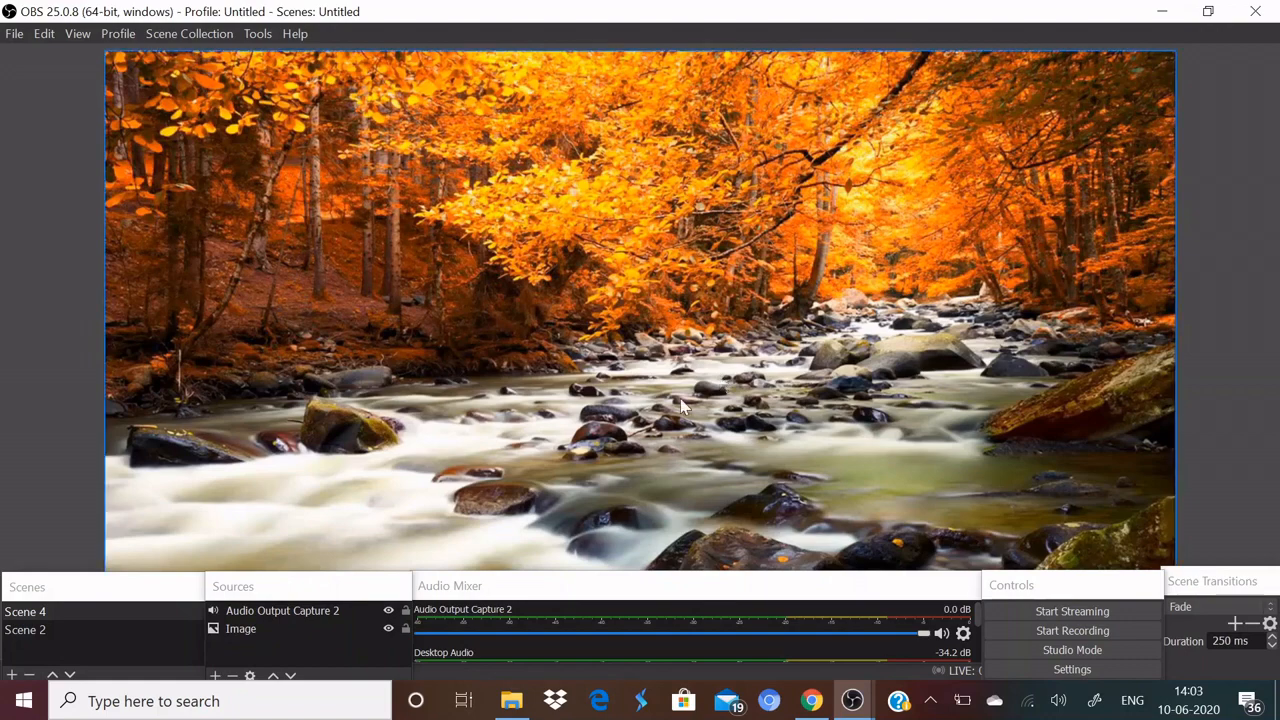
# - Add a Scroll filter with its default name to the Image source in Scene 4
pyautogui.click(900, 333)
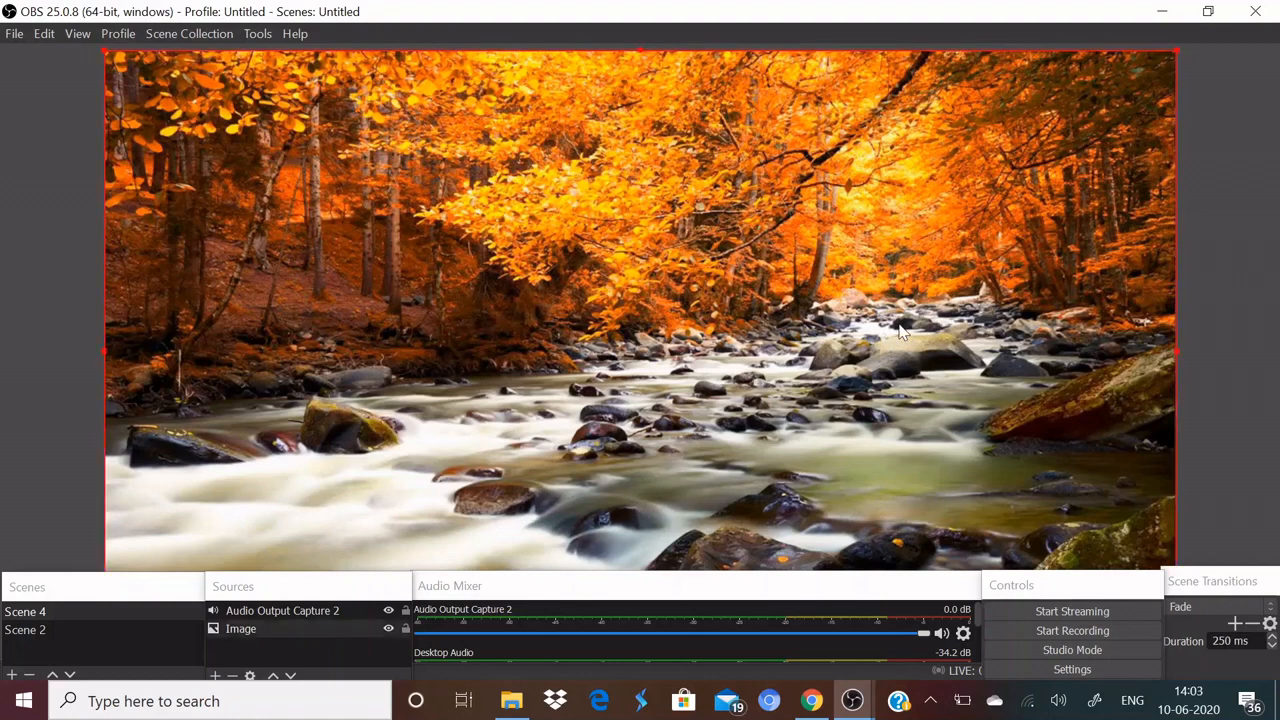
pyautogui.rightClick(900, 333)
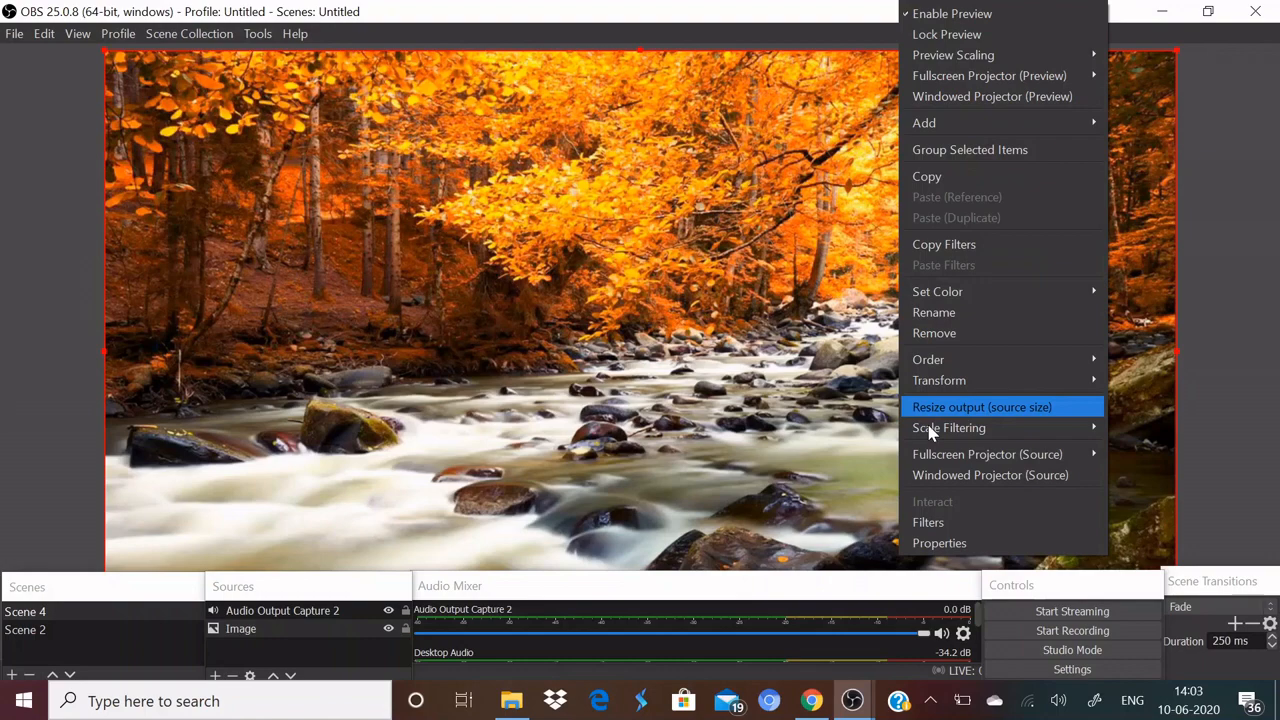
pyautogui.click(928, 522)
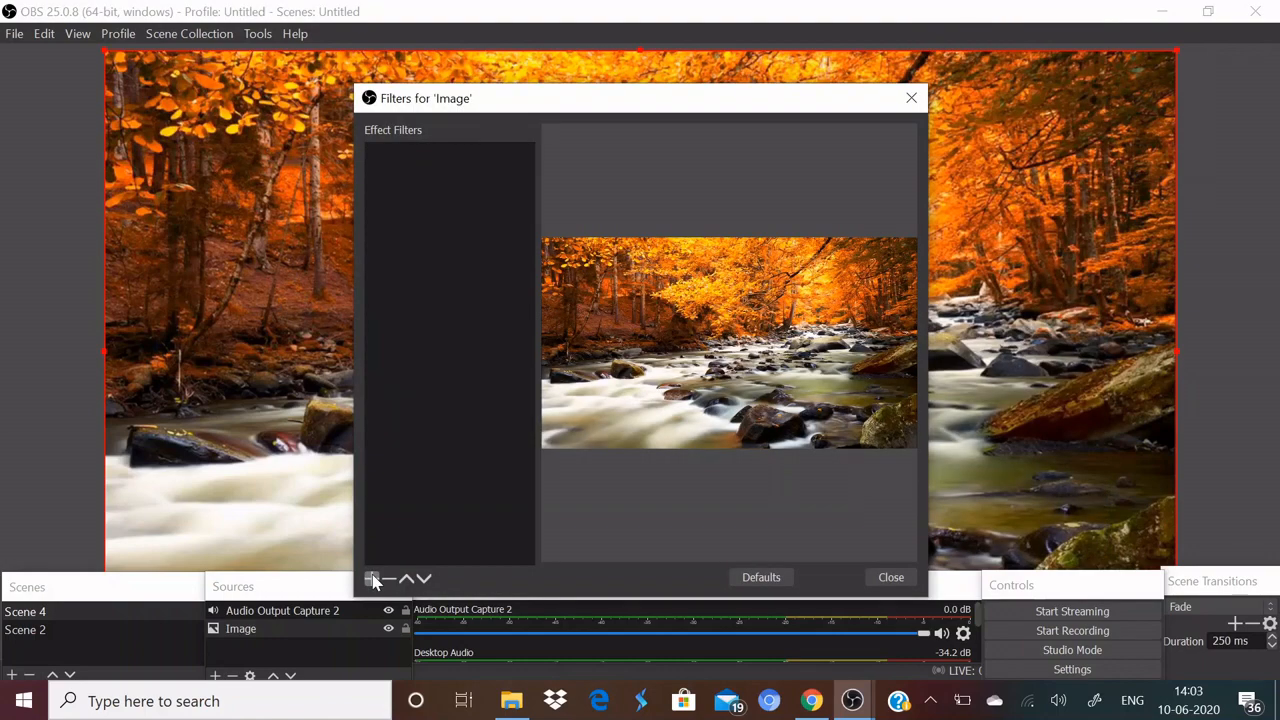
pyautogui.click(372, 579)
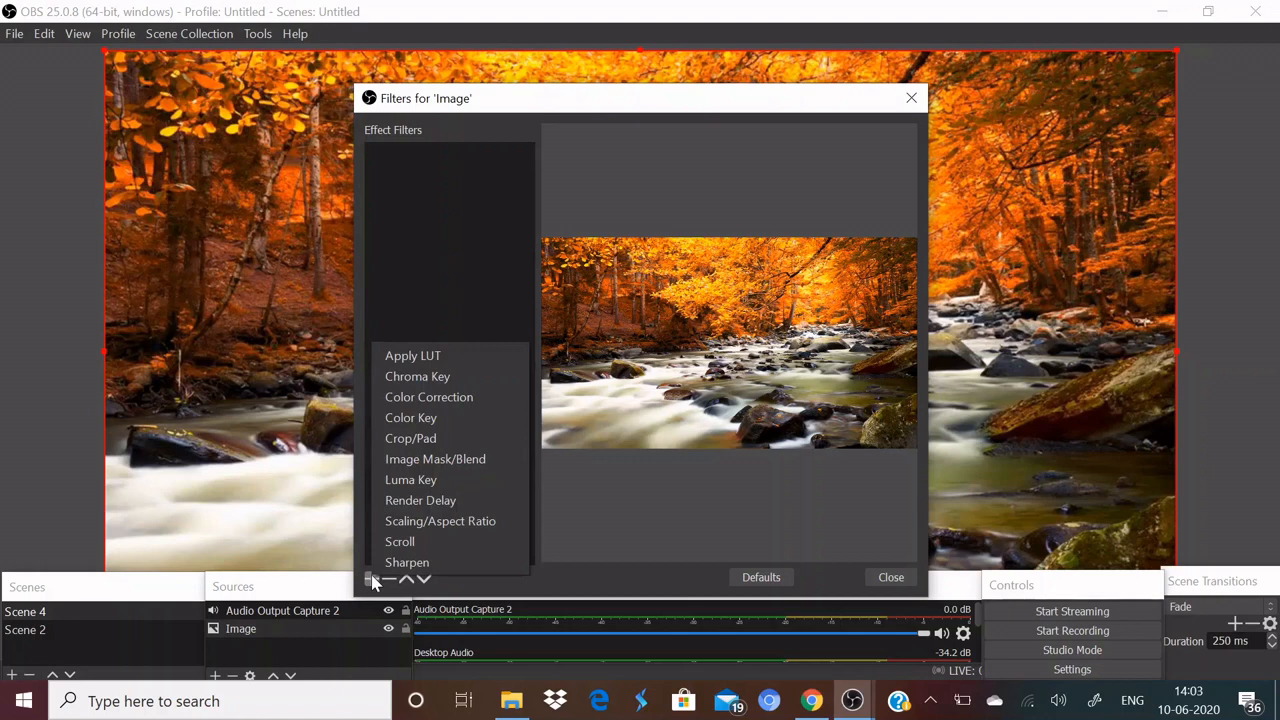
pyautogui.click(400, 541)
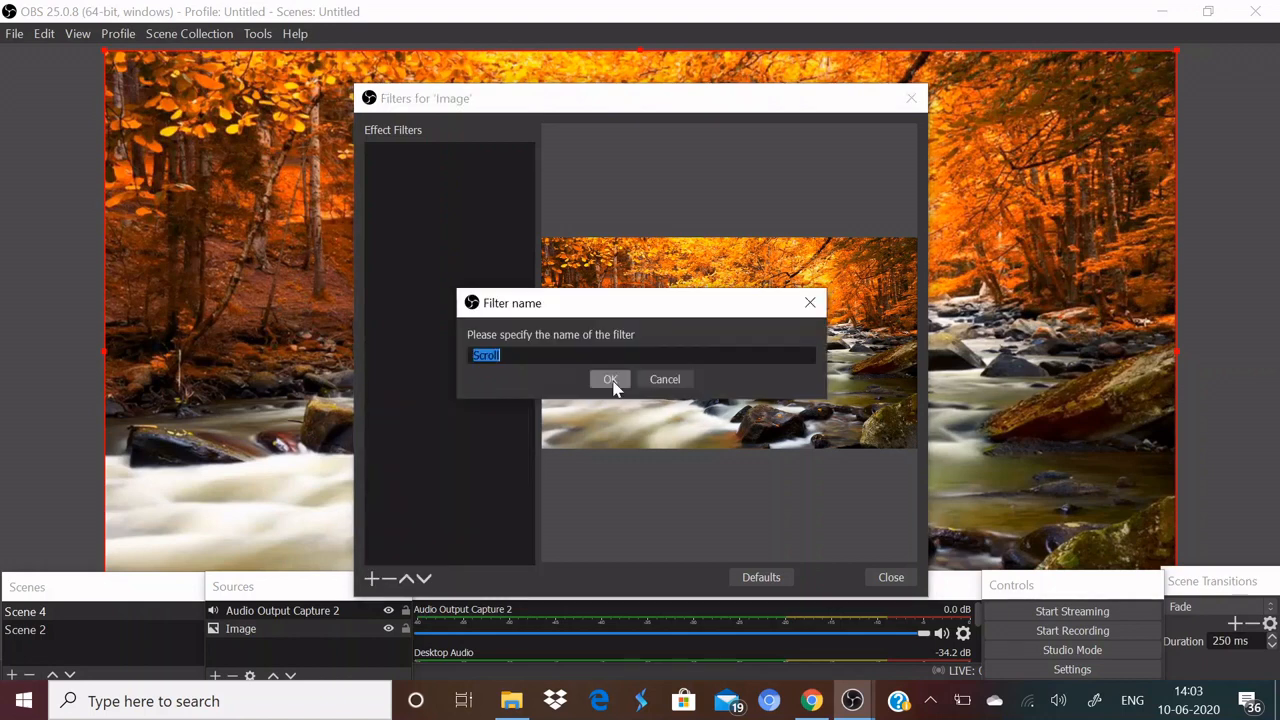
pyautogui.click(610, 380)
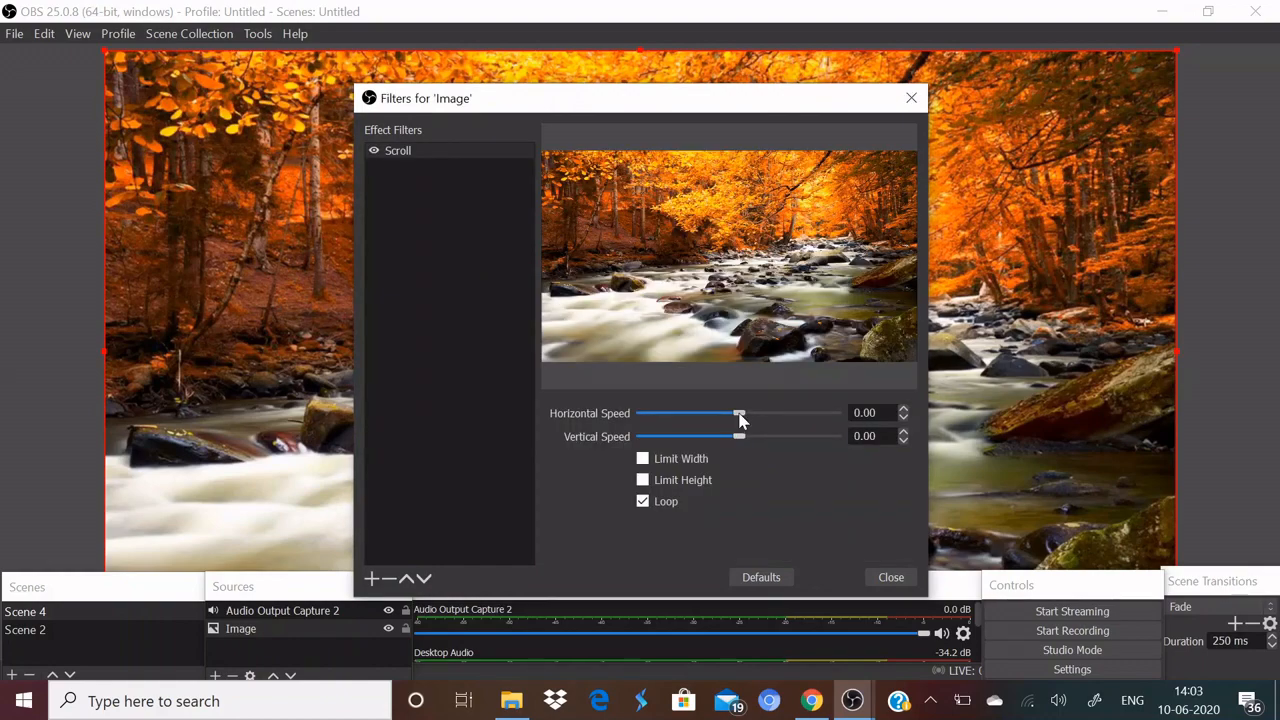
# - Set the image's horizontal scroll speed to -178 with looping kept on, and close its filters
pyautogui.moveTo(740, 420); pyautogui.dragTo(713, 419)
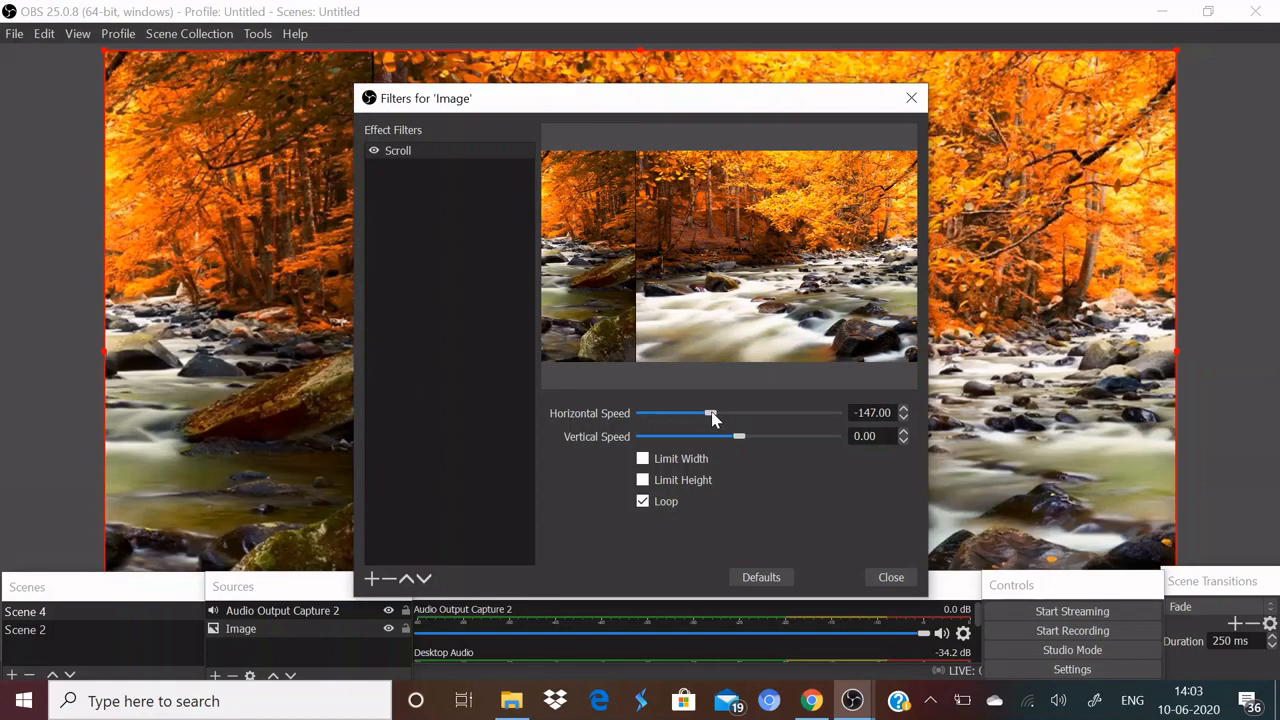
pyautogui.moveTo(712, 413); pyautogui.dragTo(706, 418)
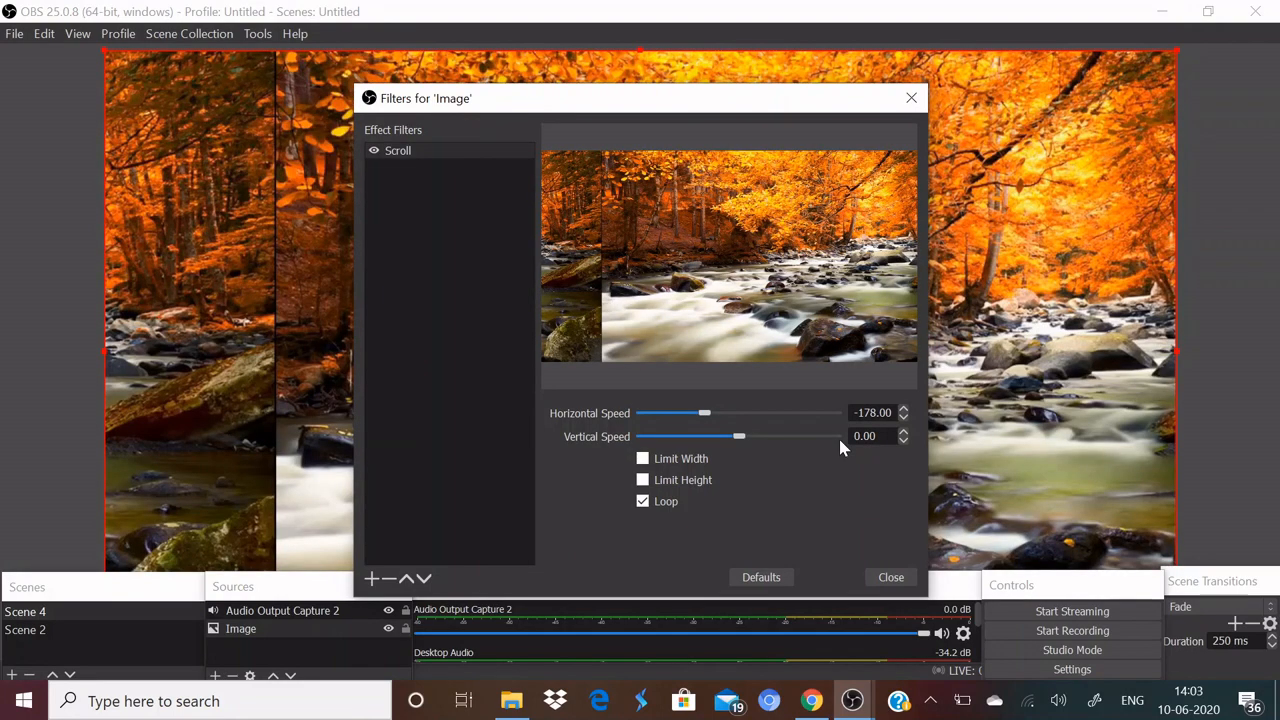
pyautogui.click(887, 577)
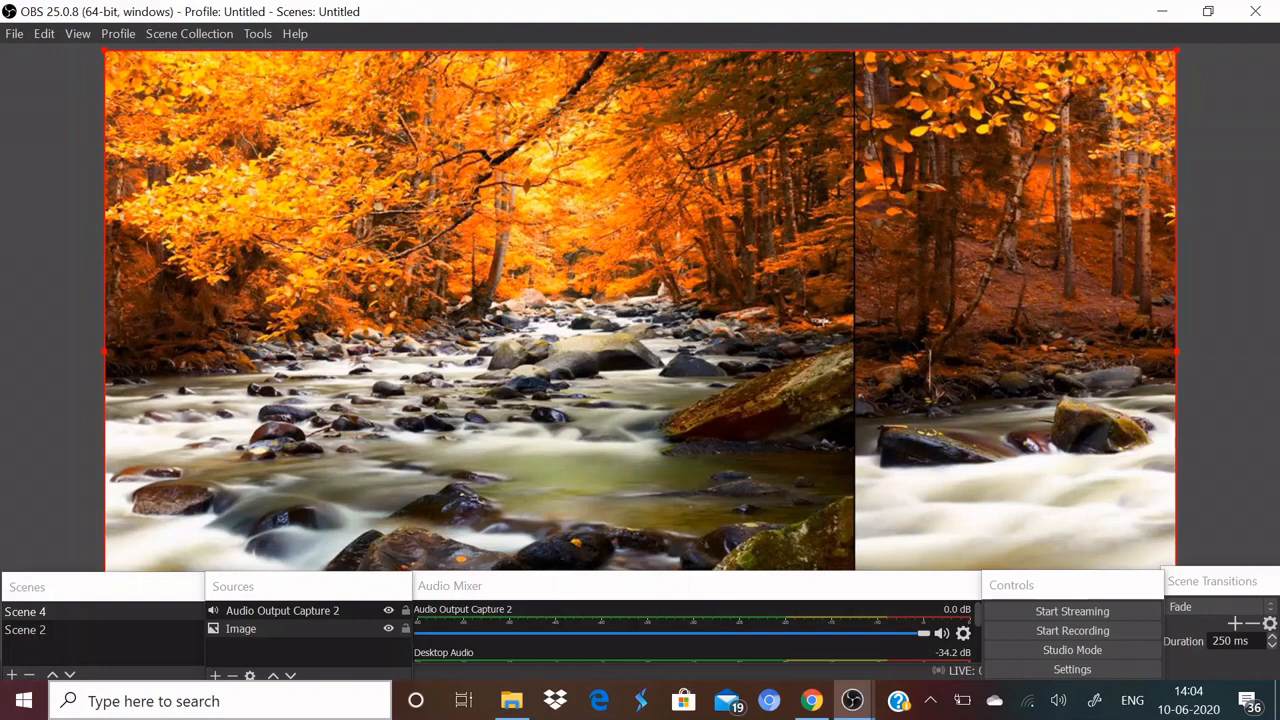
# - Add a new scene named Scene 3
pyautogui.click(12, 675)
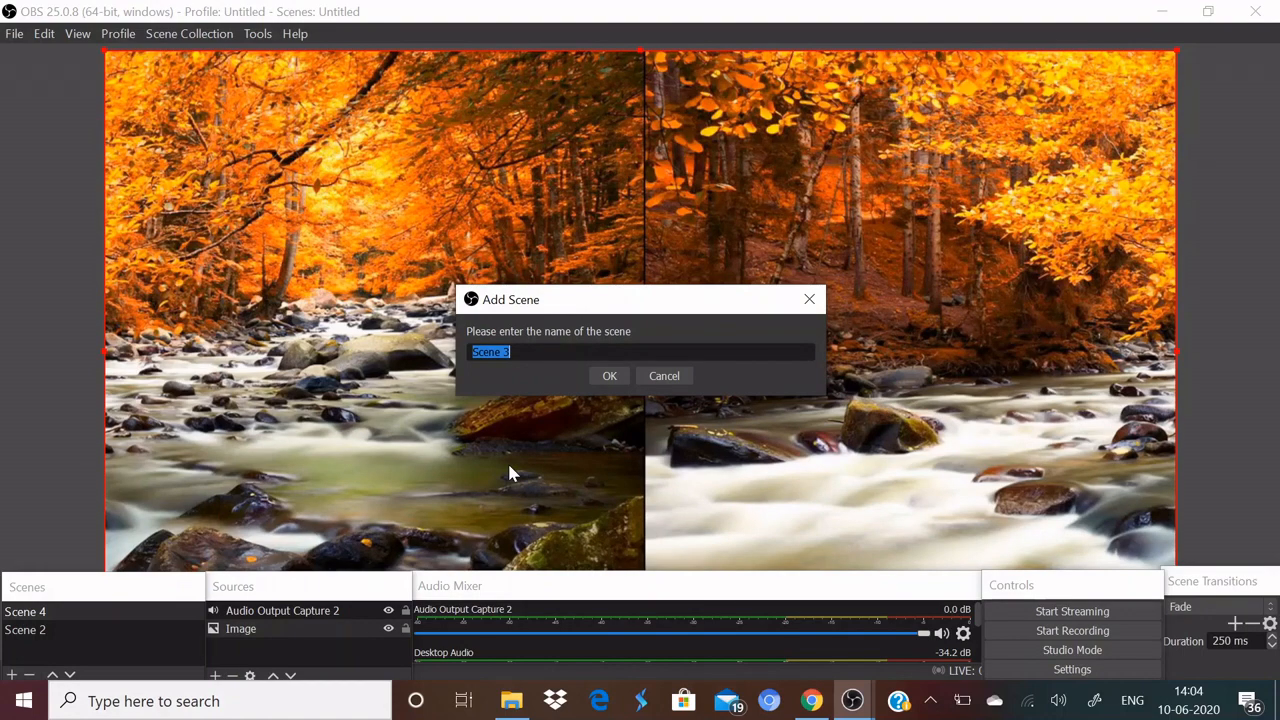
pyautogui.press('Return')
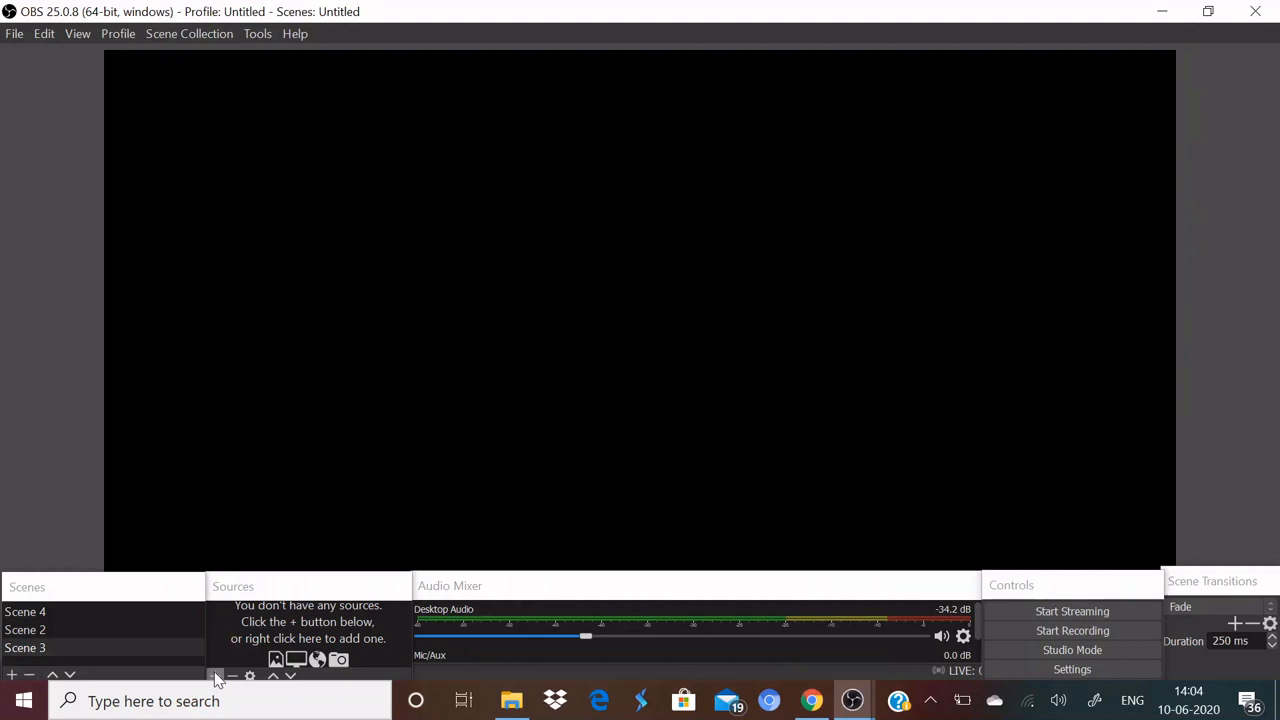
# - Add a new Image source with its default name to Scene 3, using the Nature 1 picture from the Pictures folder
pyautogui.click(216, 676)
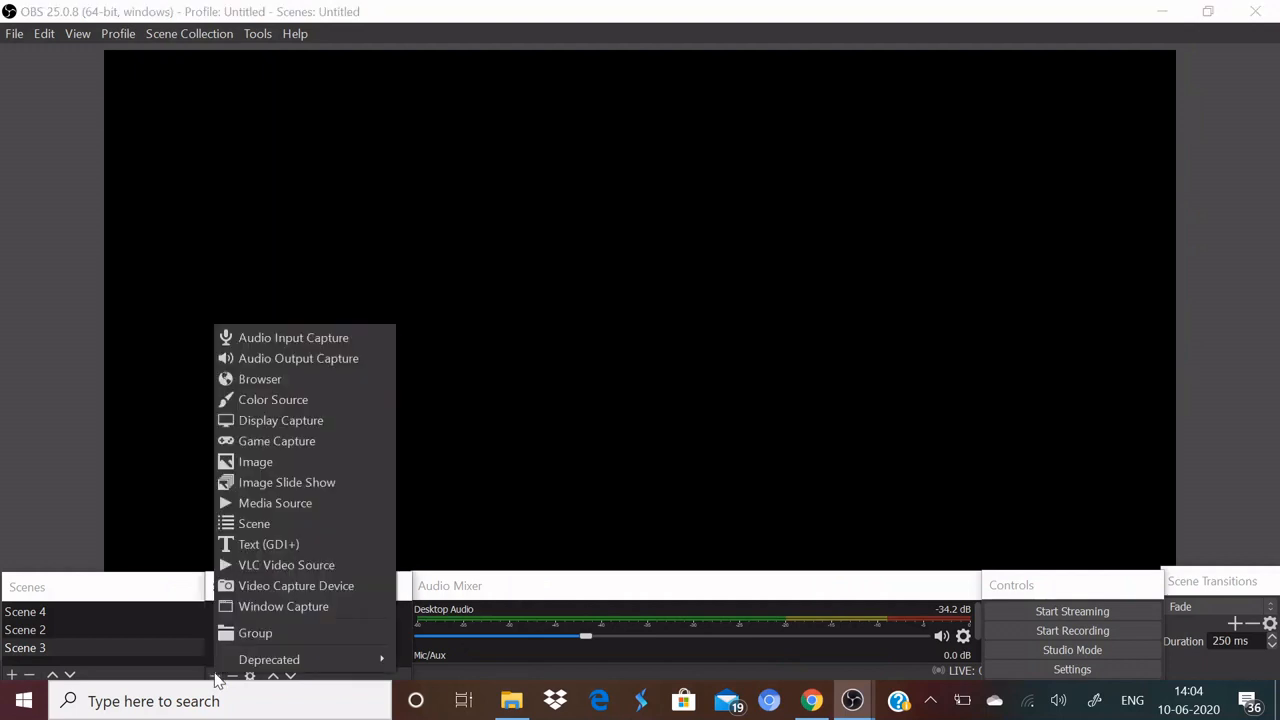
pyautogui.click(255, 462)
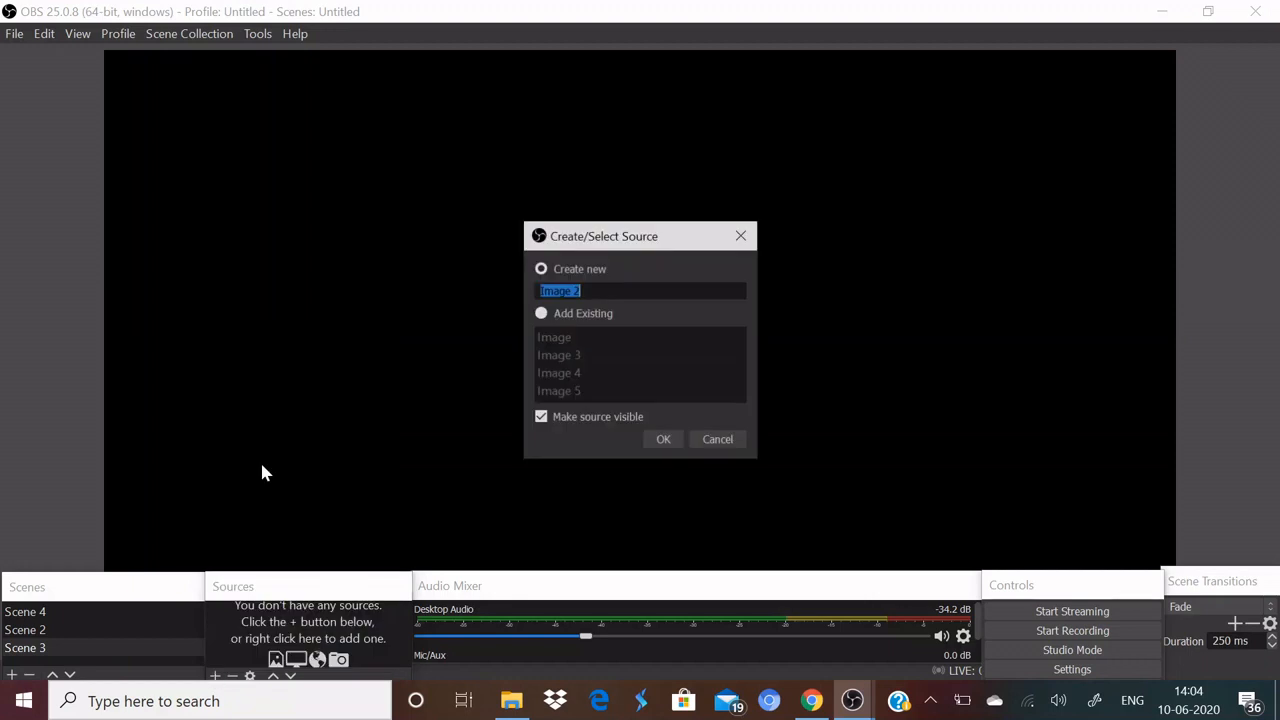
pyautogui.press('Return')
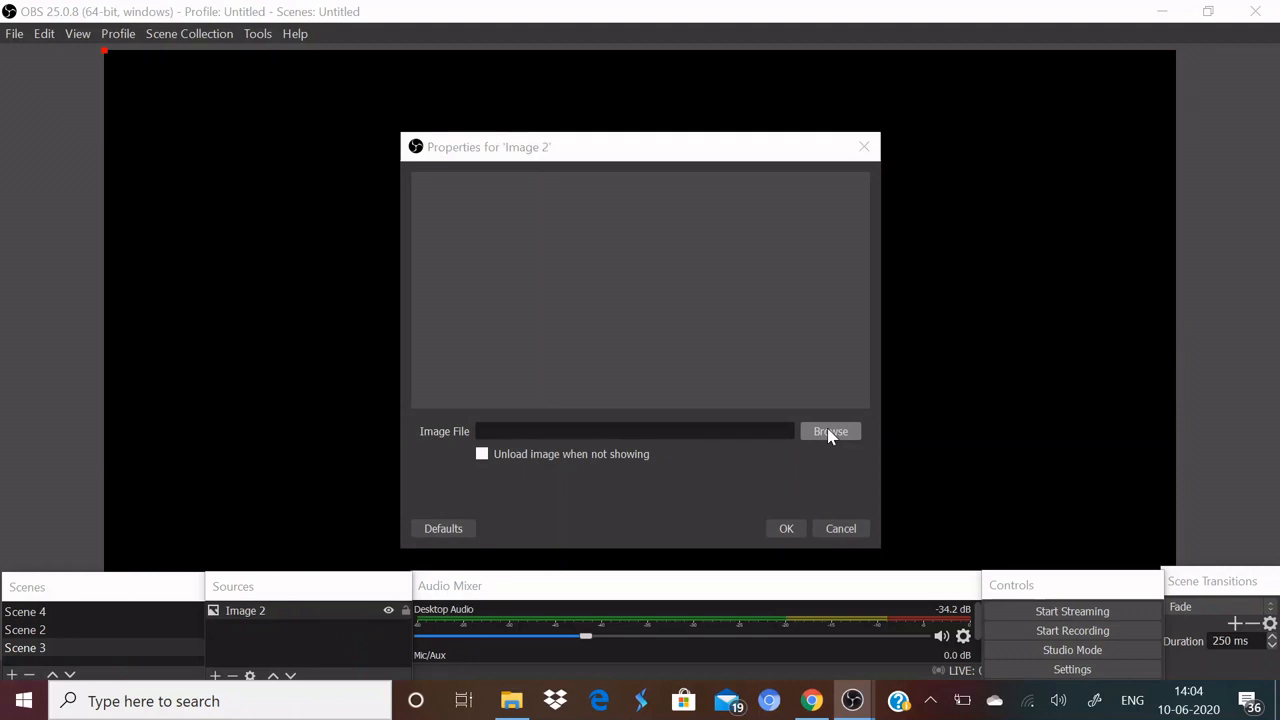
pyautogui.click(829, 432)
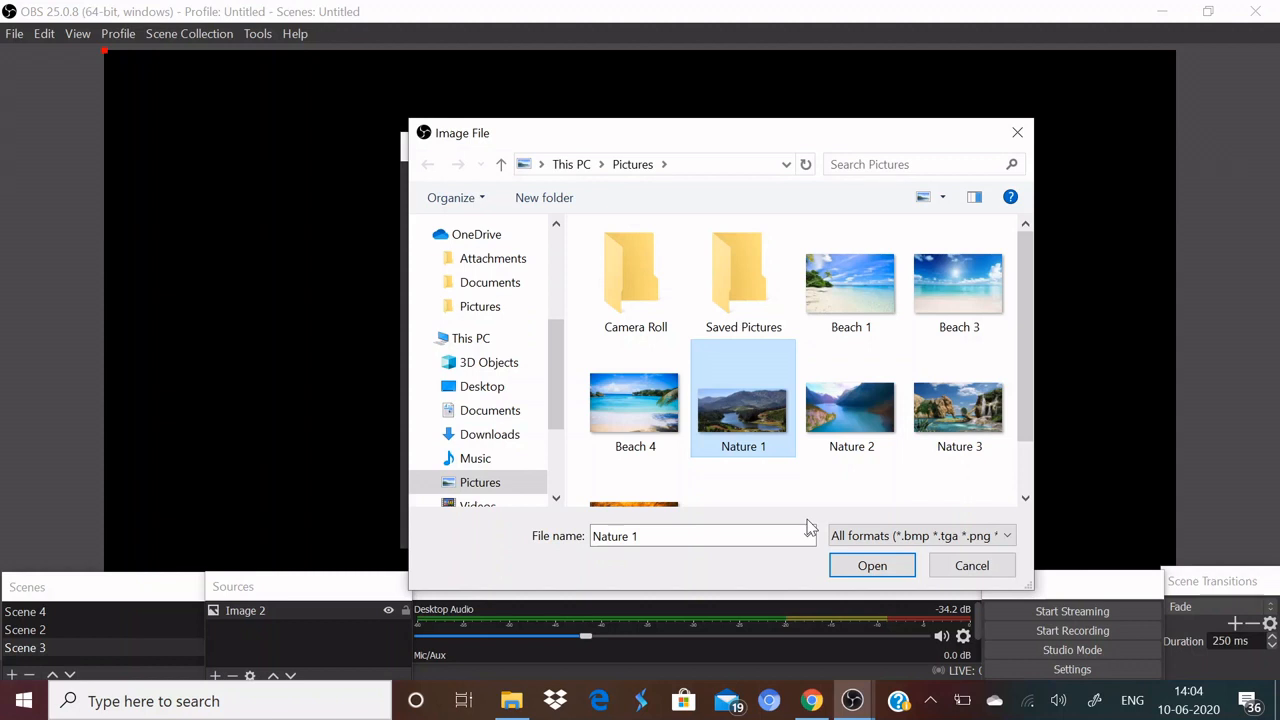
pyautogui.press('Return')
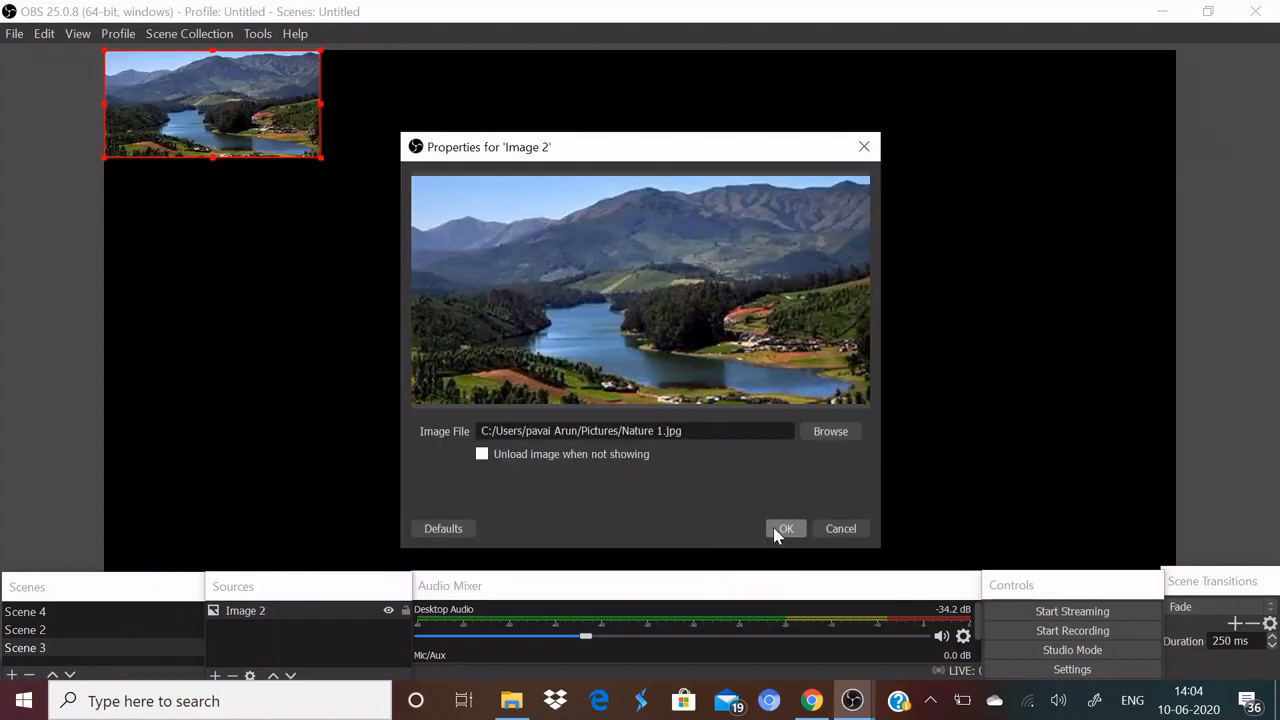
pyautogui.click(775, 528)
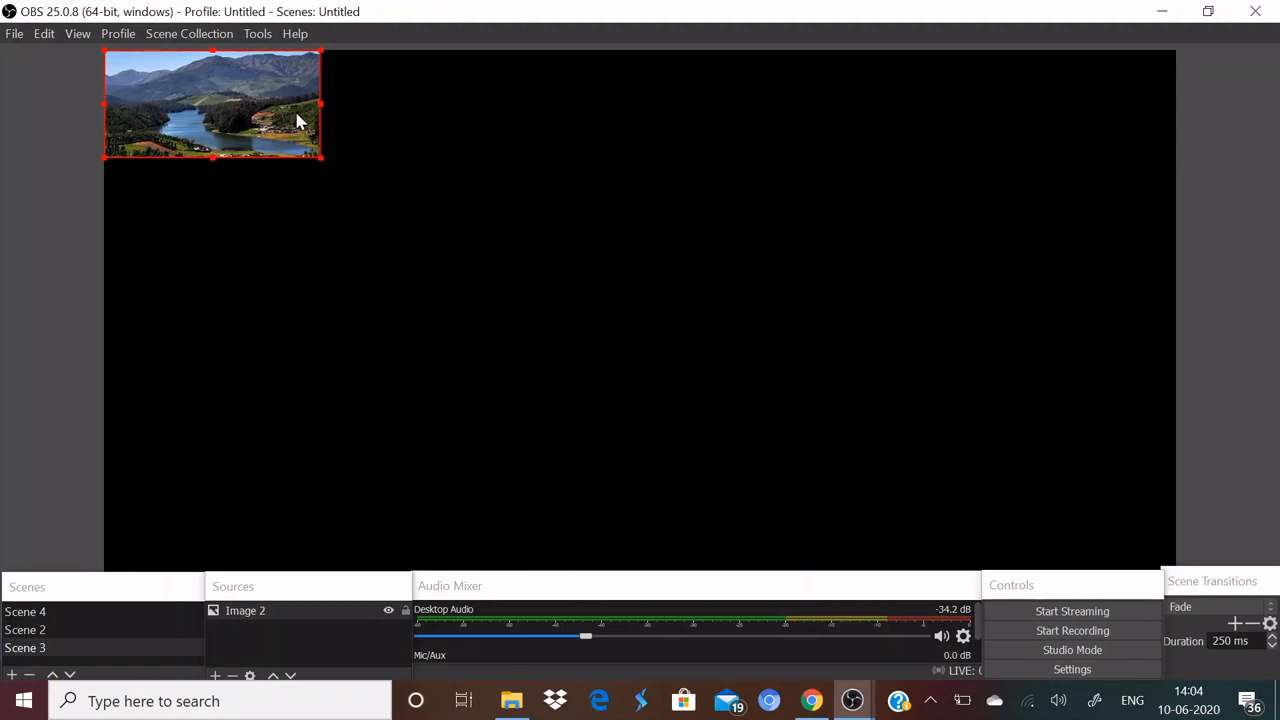
# - Transform the Nature 1 image in Scene 3 so that it fills the whole canvas
pyautogui.rightClick(297, 120)
pyautogui.moveTo(369, 500)
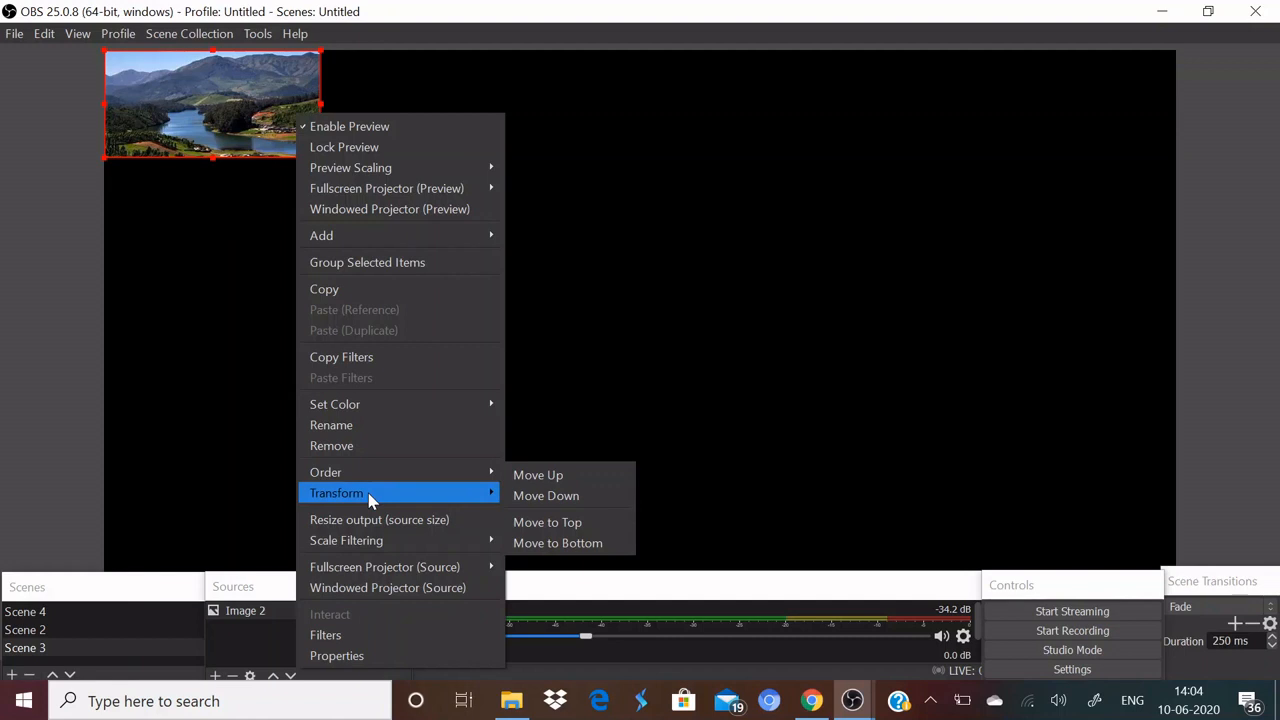
pyautogui.click(550, 640)
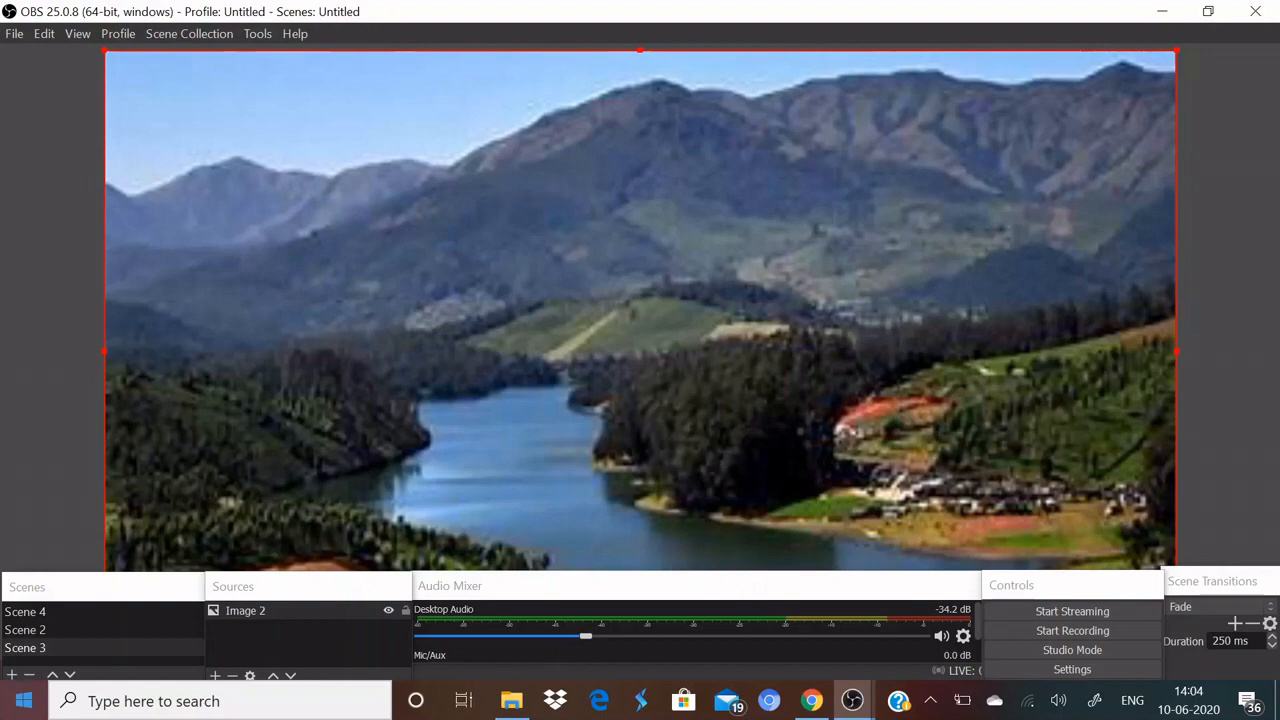
# - Switch from Scene 3 to the scene with the scrolling autumn image and back to check the transition
pyautogui.click(30, 630)
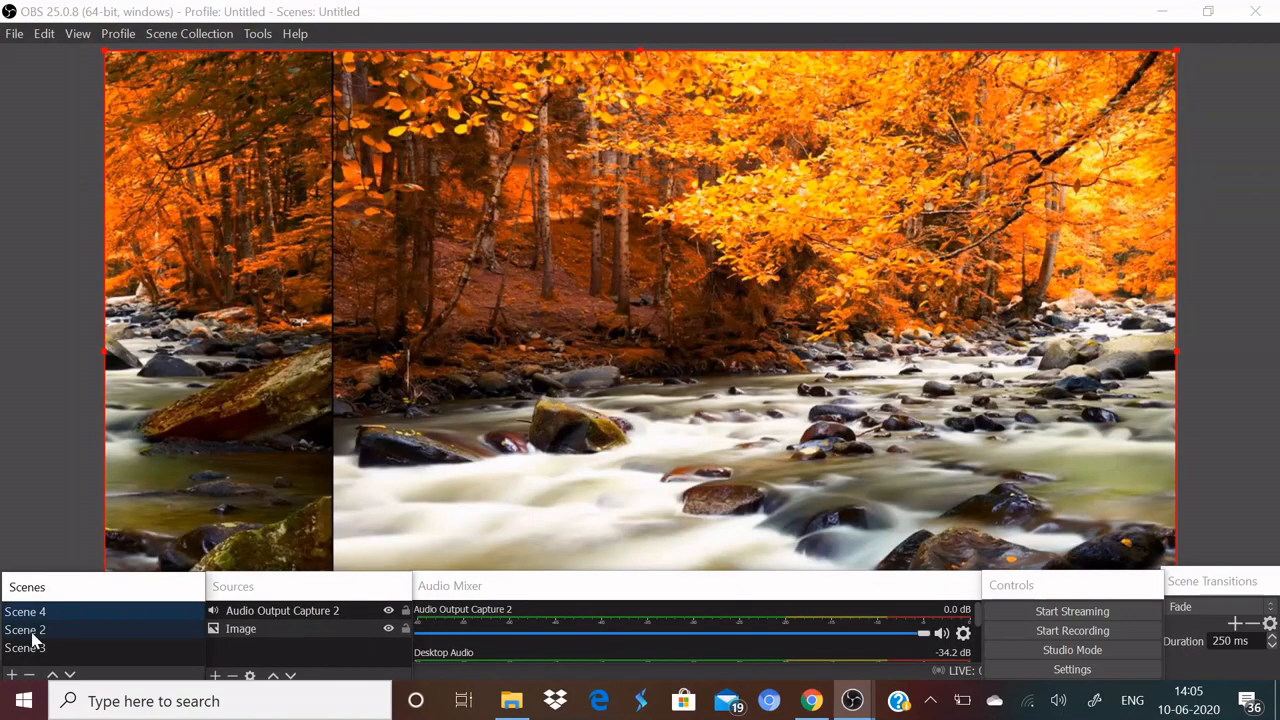
pyautogui.click(30, 650)
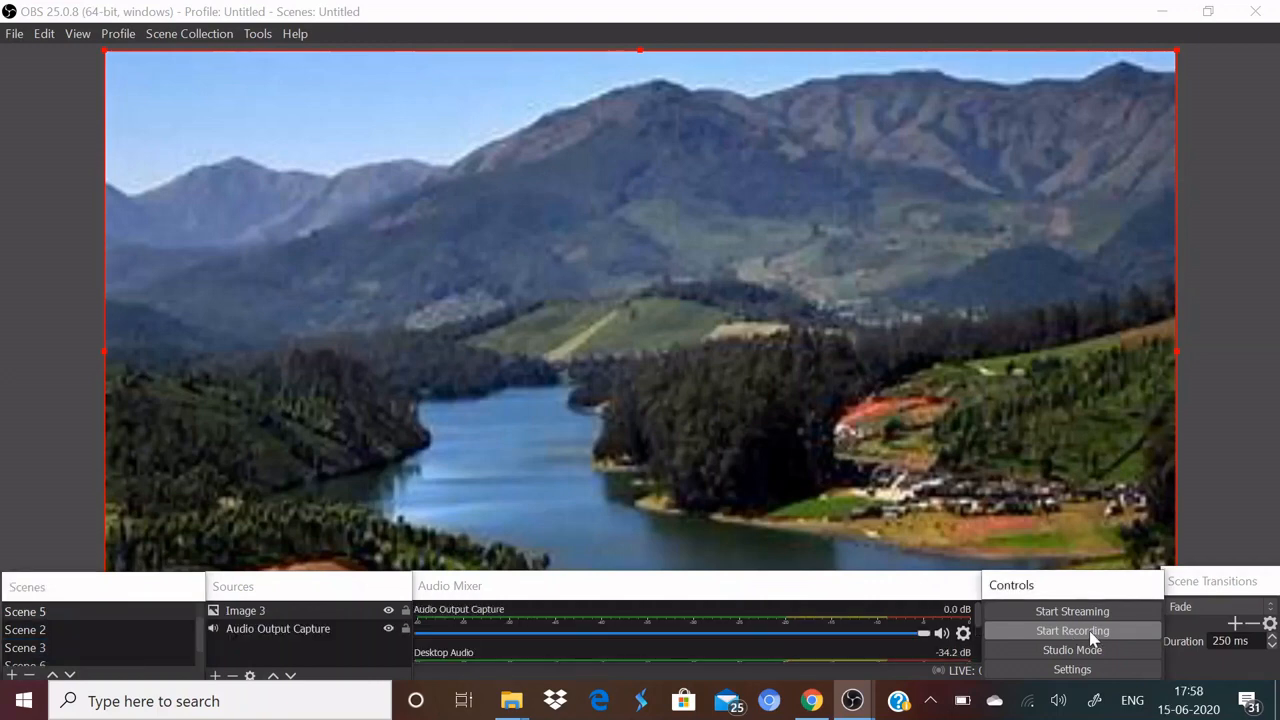
# - Record a short video while switching from Scene 5 to Scene 2 and back to Scene 5, and stop the recording
pyautogui.click(1086, 632)
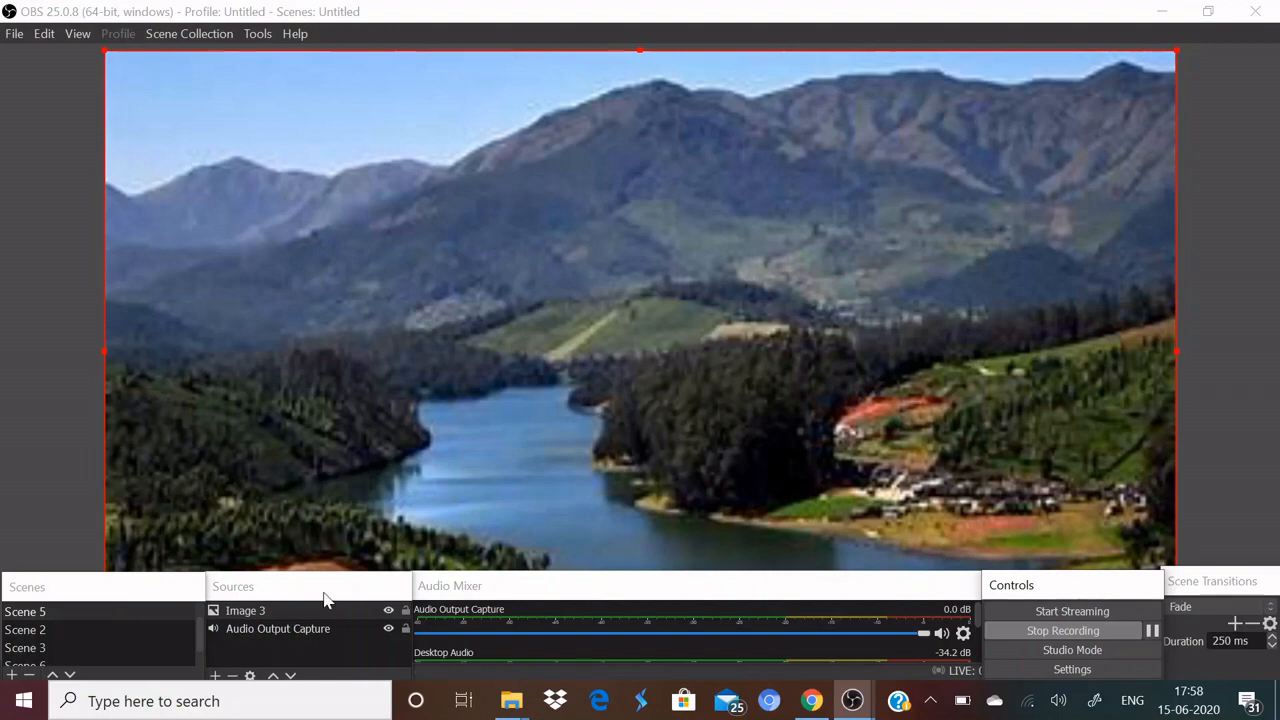
pyautogui.click(25, 630)
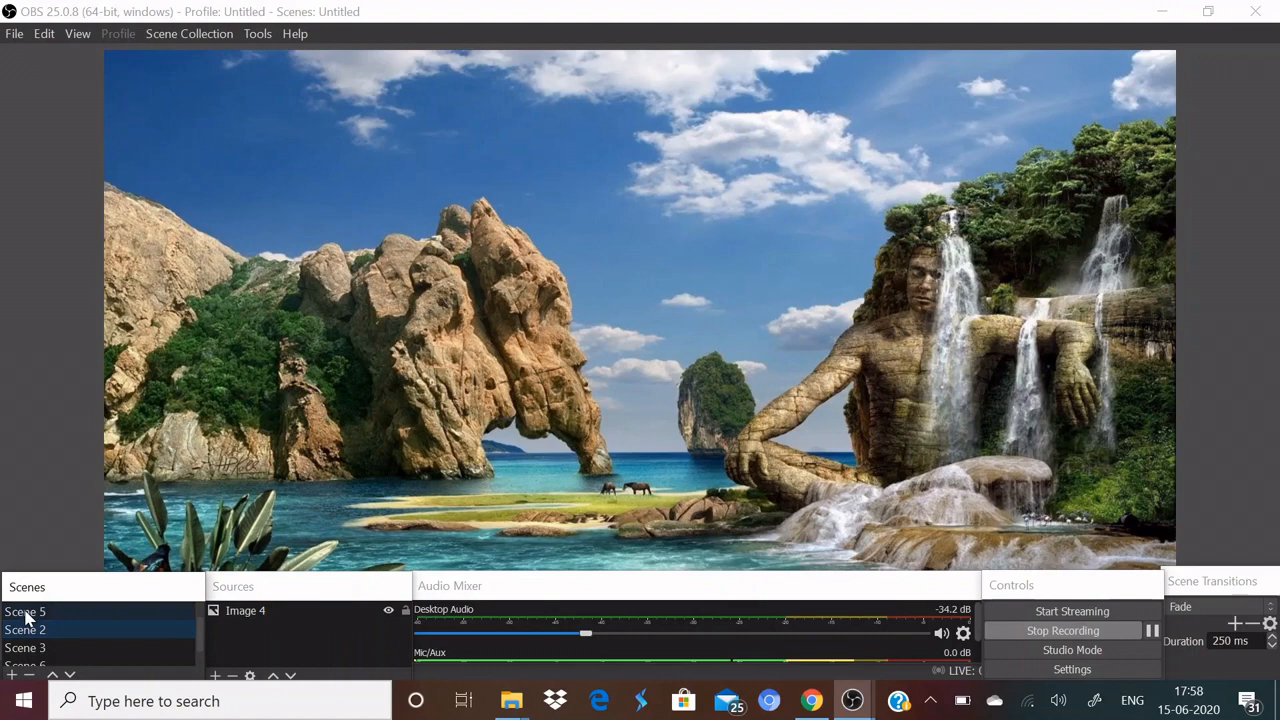
pyautogui.click(27, 614)
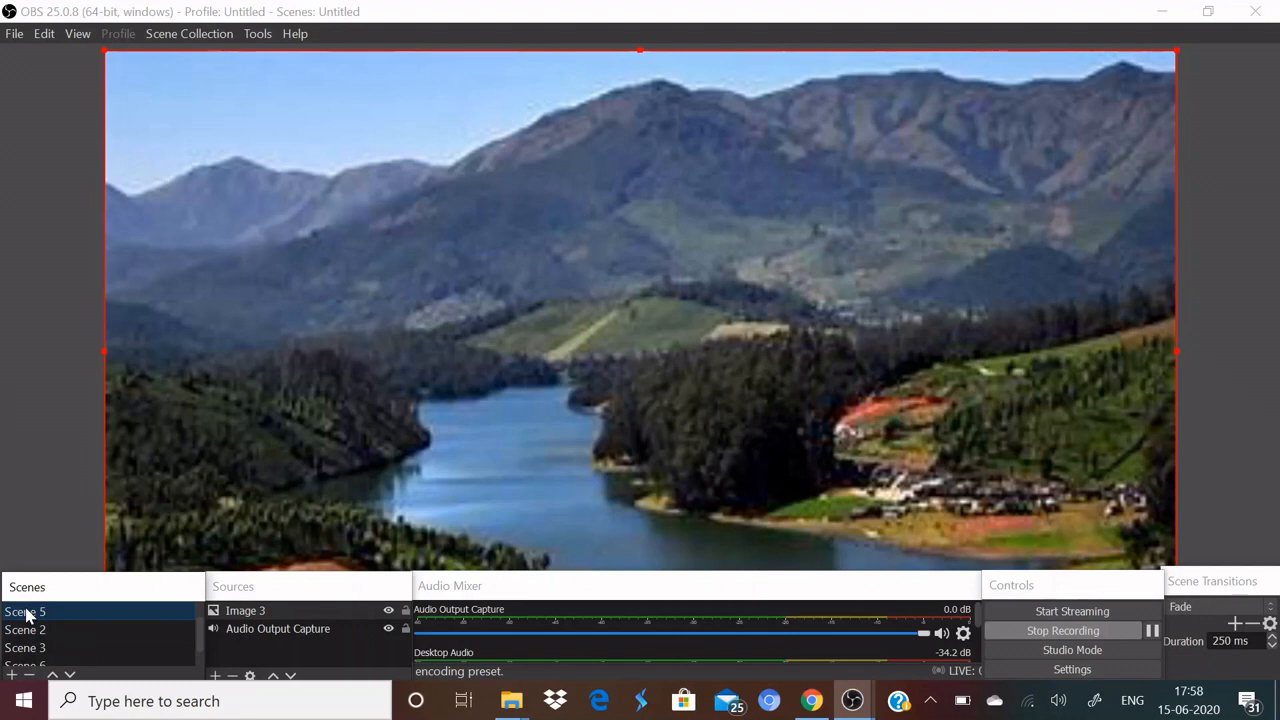
pyautogui.click(1037, 631)
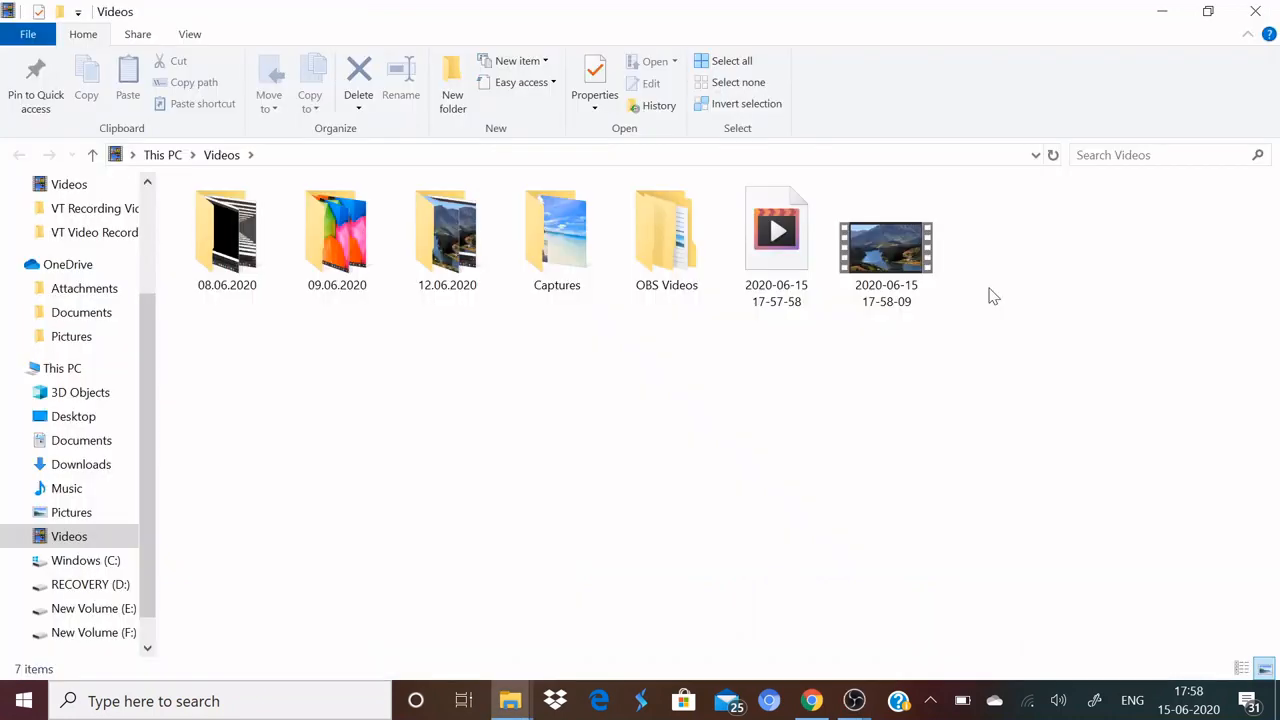
pyautogui.doubleClick(905, 265)
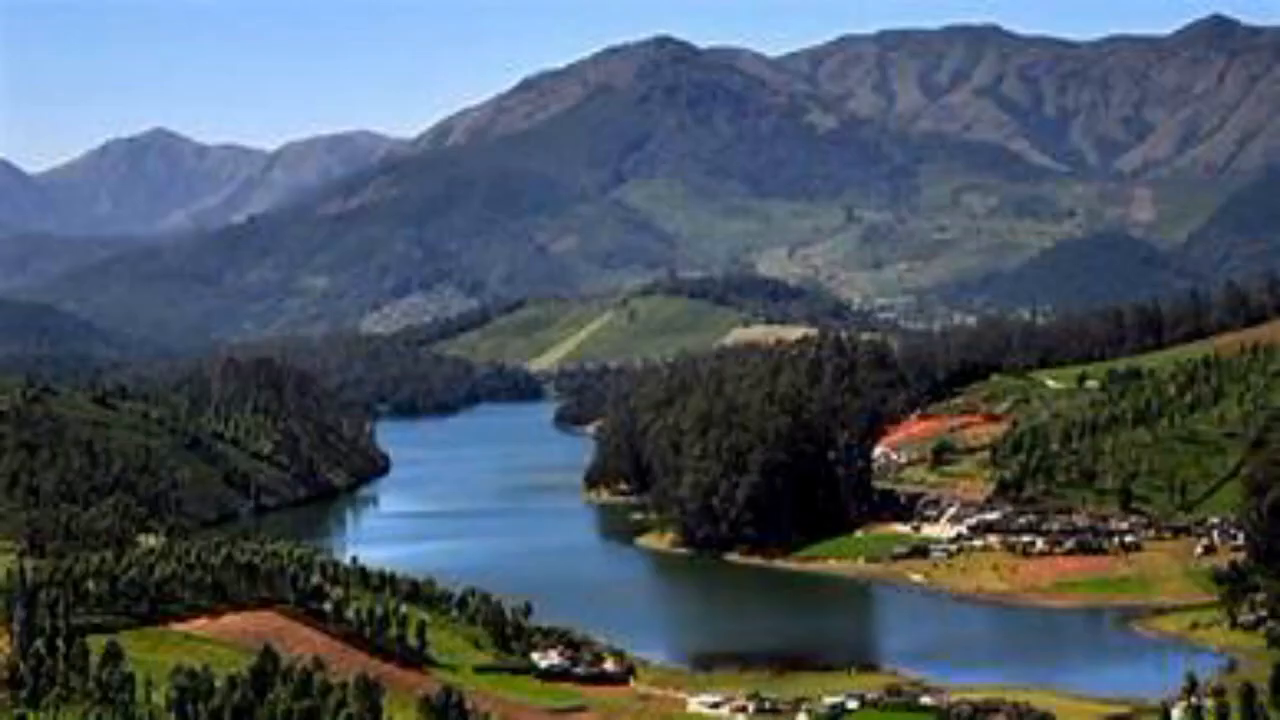